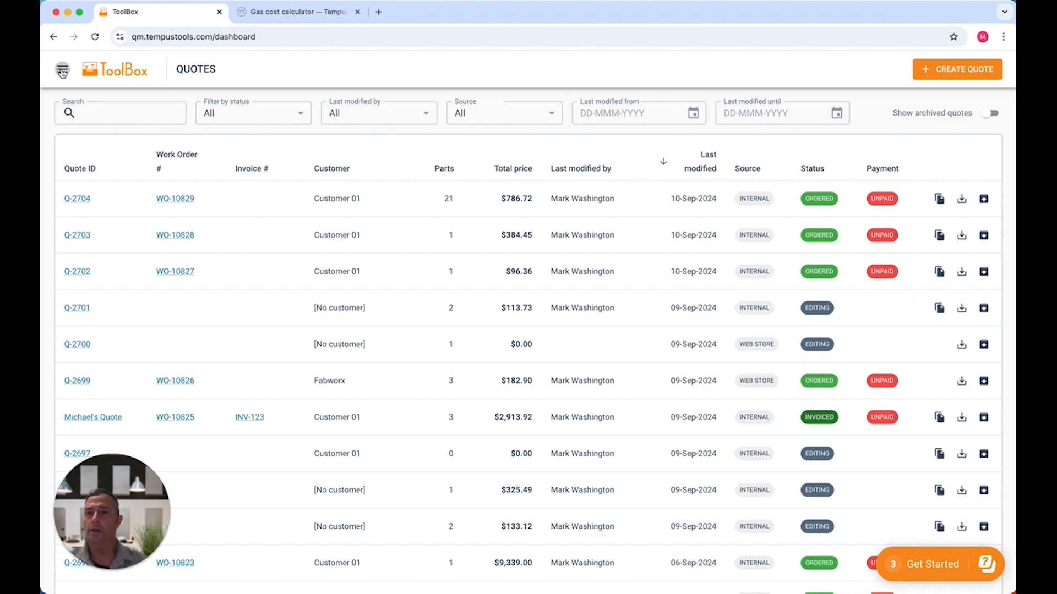
# Open the Stainless Steel rate table for the Laser 6KW cutting technology
pyautogui.click(78, 214)
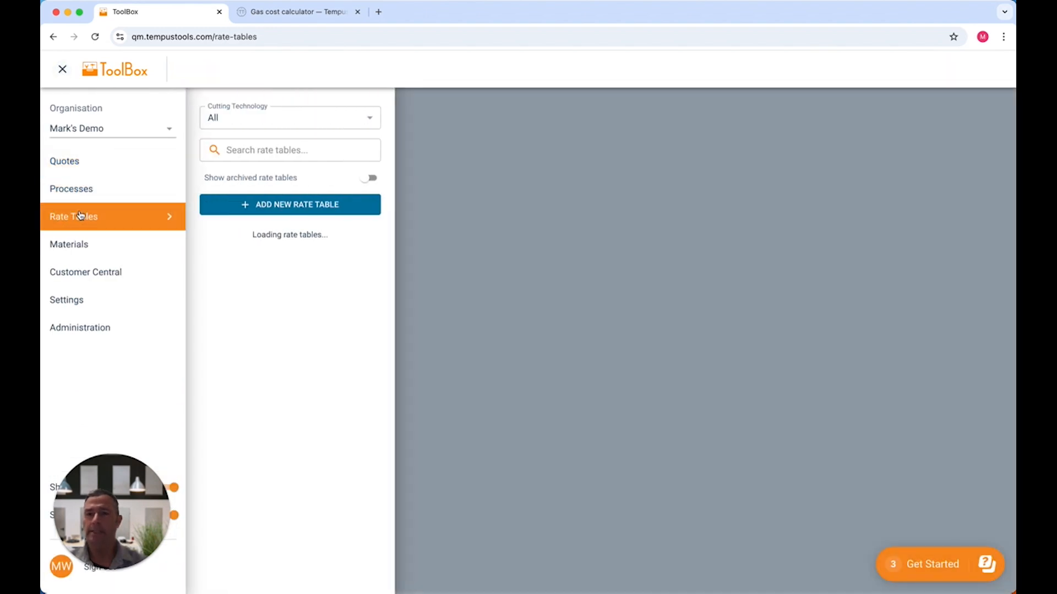
pyautogui.scroll(-5, 255, 285)
pyautogui.scroll(-5, 254, 287)
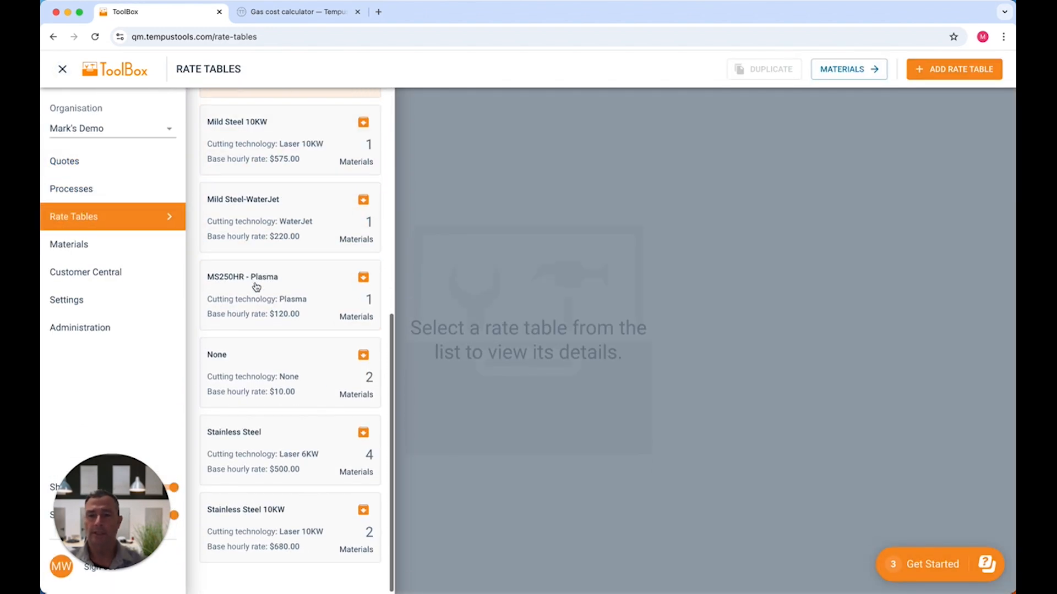
pyautogui.click(278, 444)
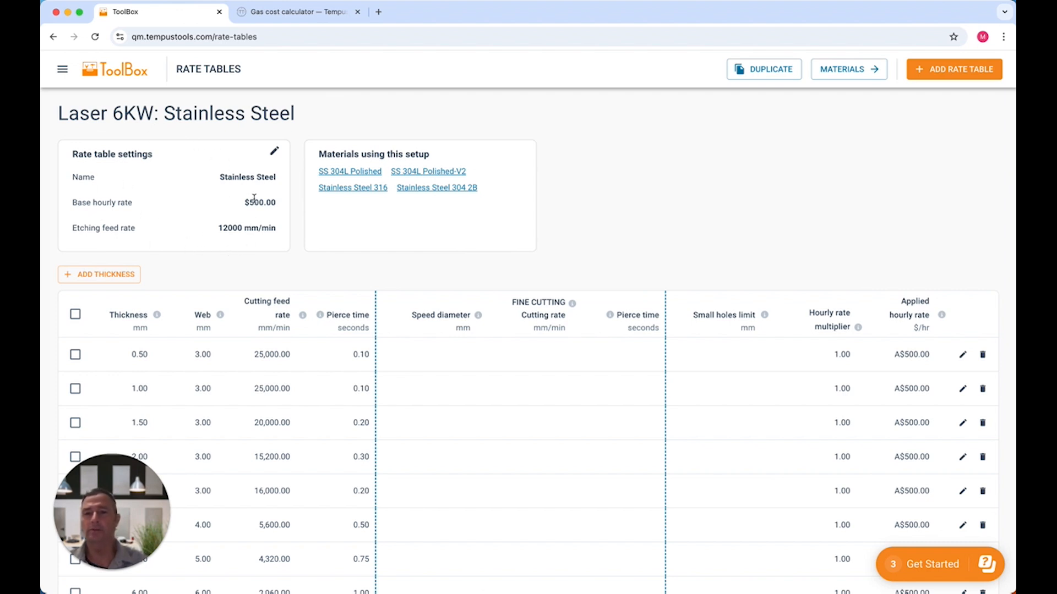
# Examine the base hourly rate in the Stainless Steel rate table settings
pyautogui.moveTo(244, 200); pyautogui.dragTo(276, 202)
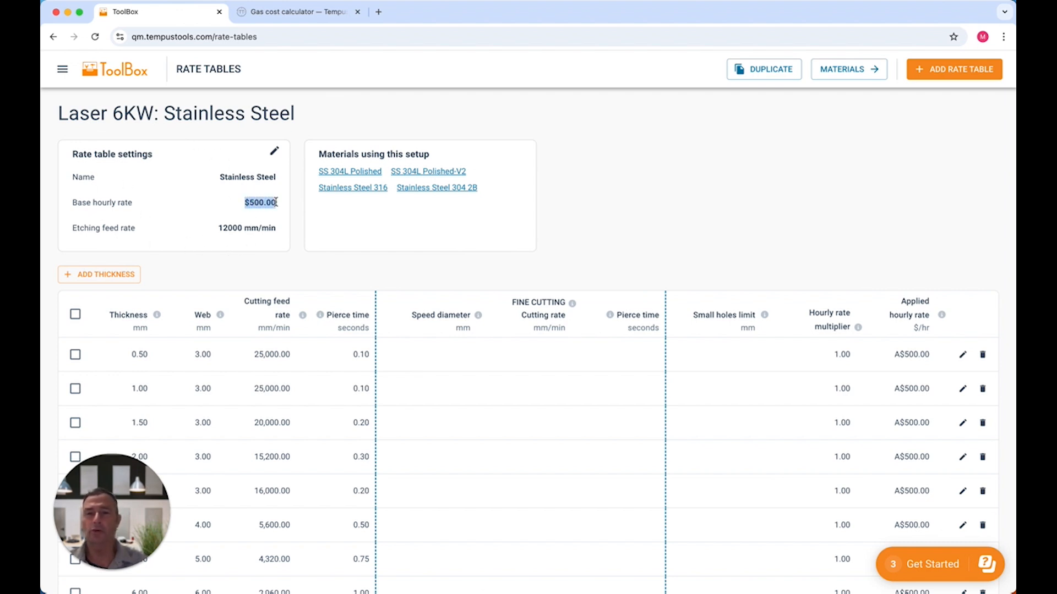
pyautogui.click(235, 194)
pyautogui.moveTo(243, 204); pyautogui.dragTo(278, 203)
pyautogui.click(284, 198)
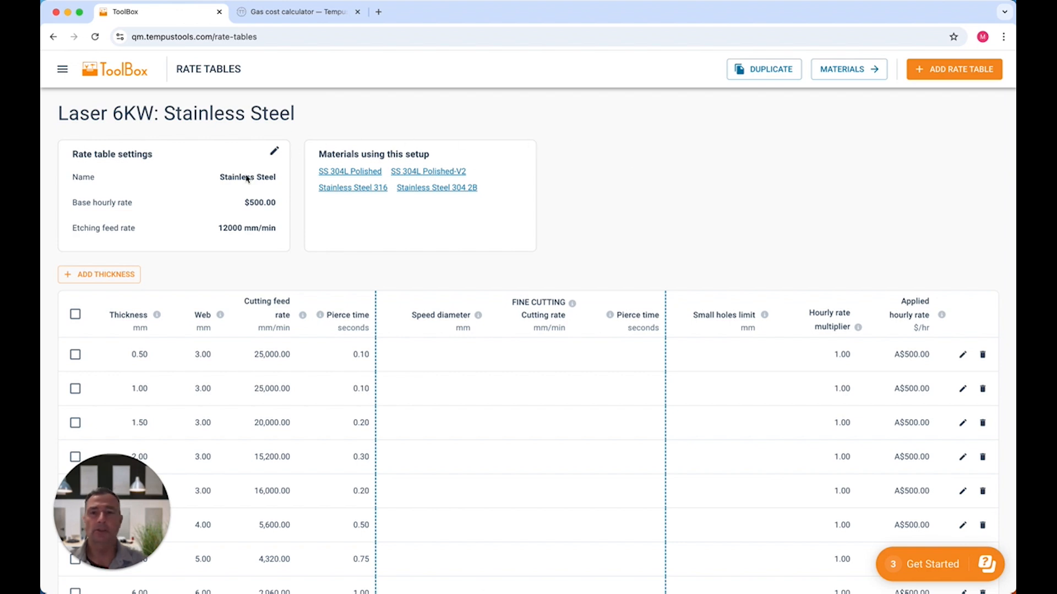
pyautogui.moveTo(245, 204); pyautogui.dragTo(282, 205)
pyautogui.click(232, 194)
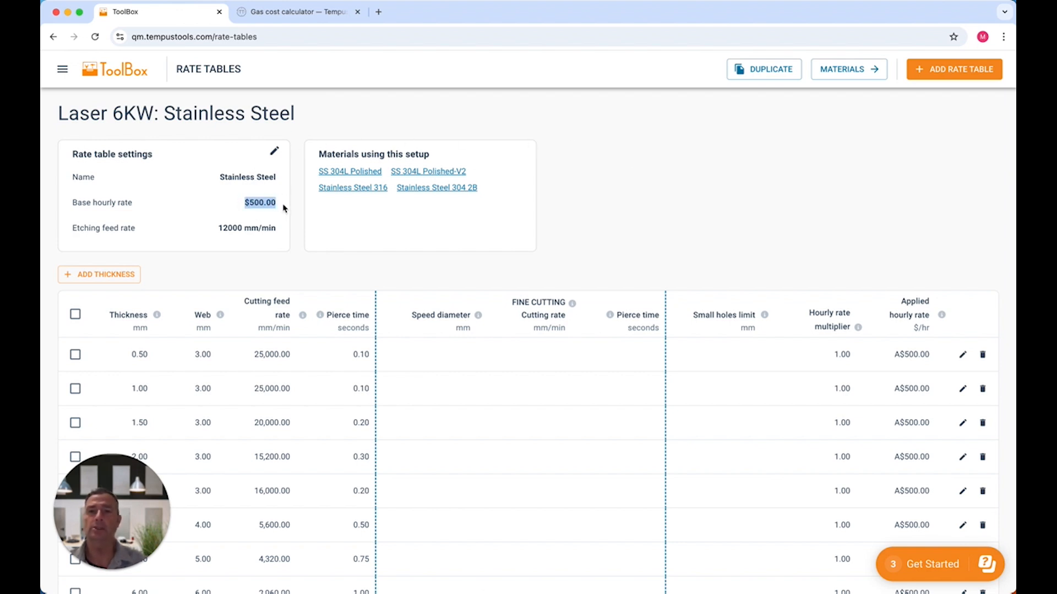
# Open the rate table settings for editing at the base hourly rate and save them
pyautogui.click(274, 150)
pyautogui.moveTo(261, 204); pyautogui.dragTo(296, 212)
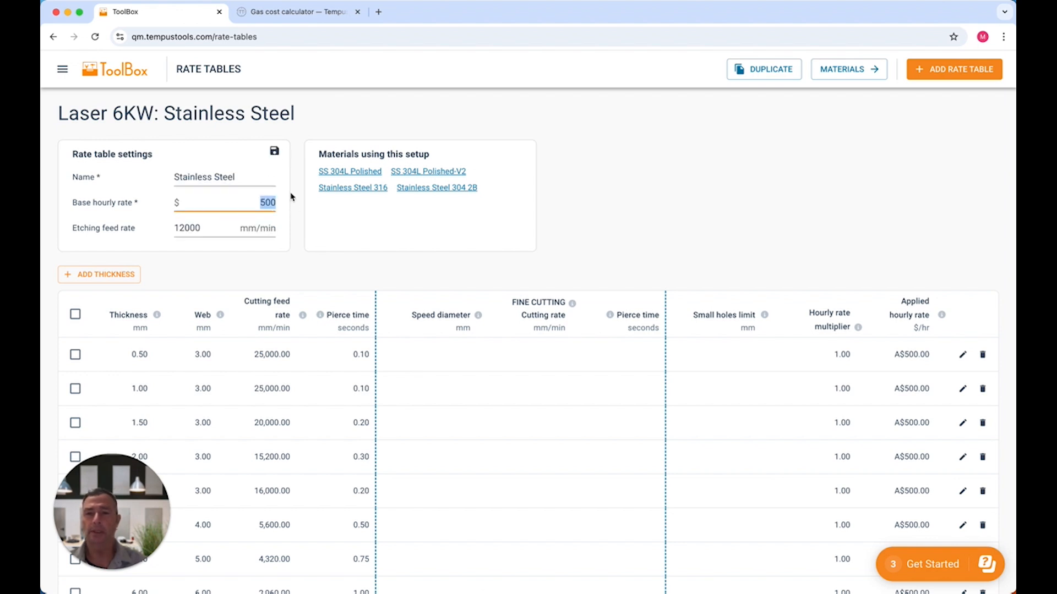
pyautogui.click(275, 153)
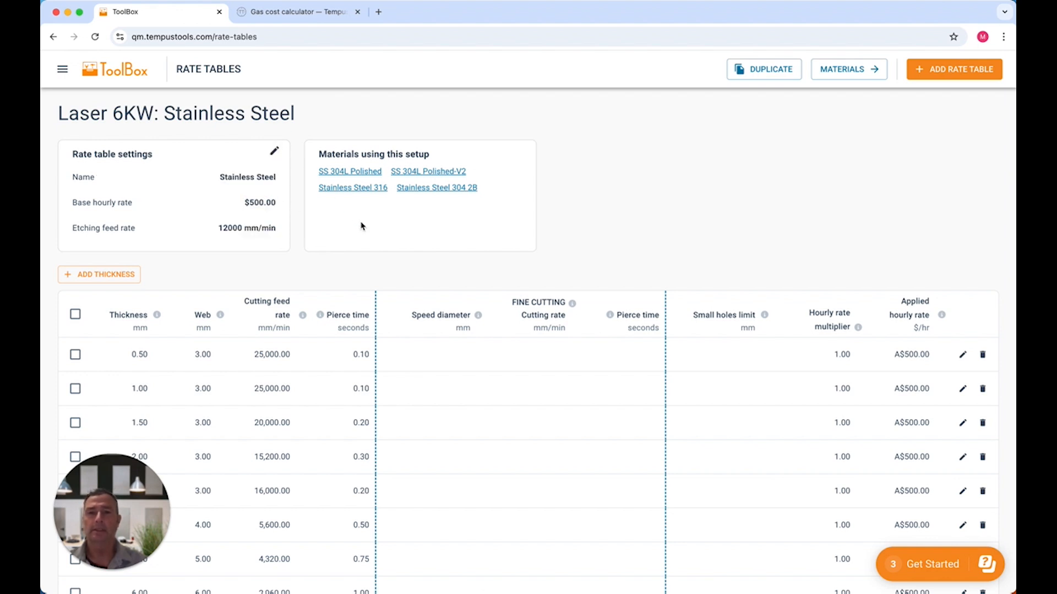
# Examine the thickness, web, cutting feed rate and pierce time fields for adding a new thickness, and cancel the entry
pyautogui.scroll(-2, 361, 226)
pyautogui.scroll(-2, 140, 291)
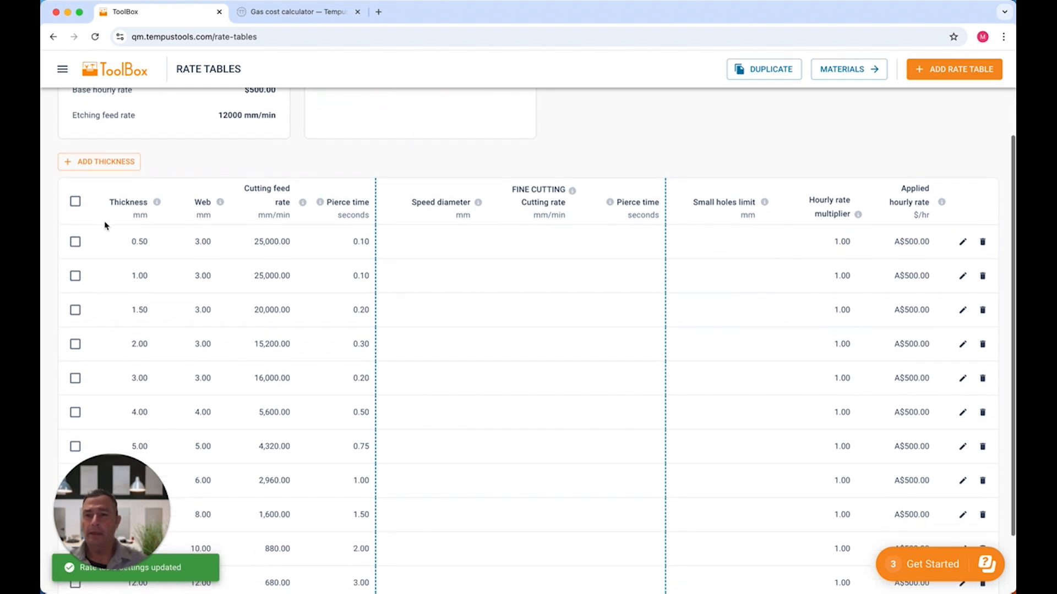
pyautogui.click(112, 165)
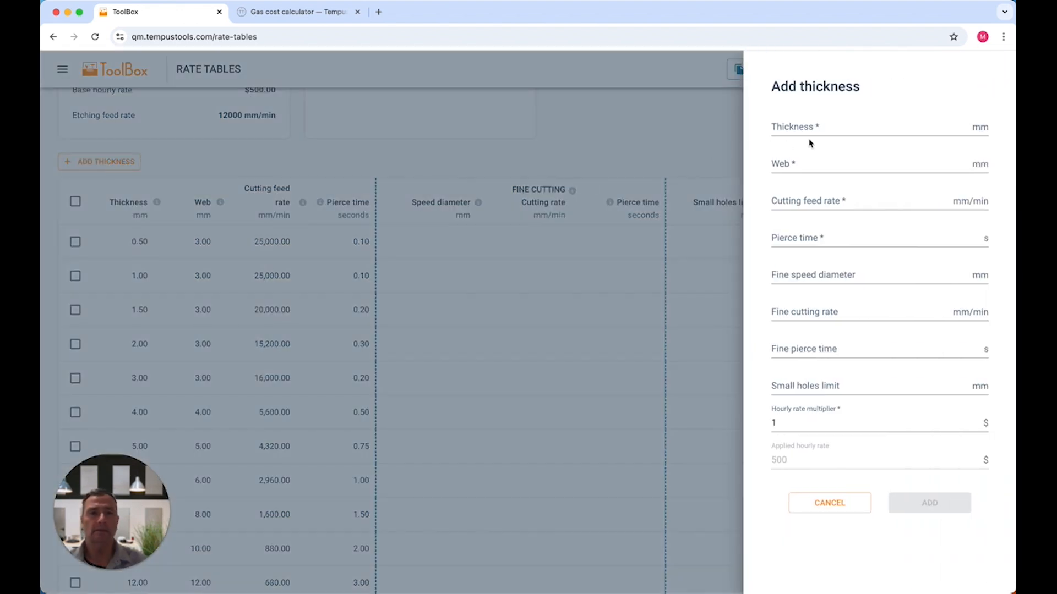
pyautogui.click(796, 124)
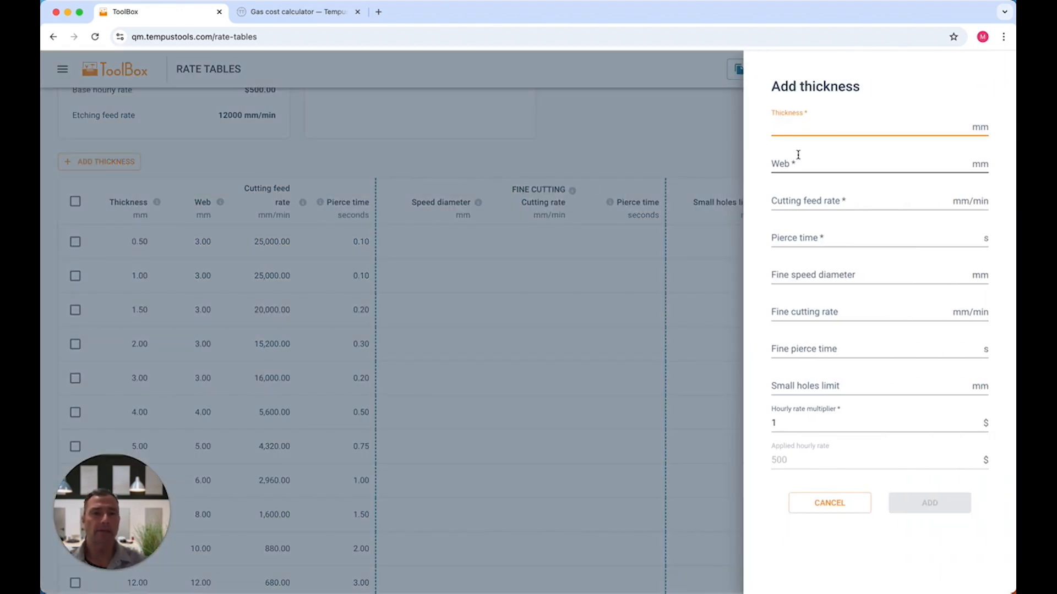
pyautogui.click(798, 163)
pyautogui.click(827, 201)
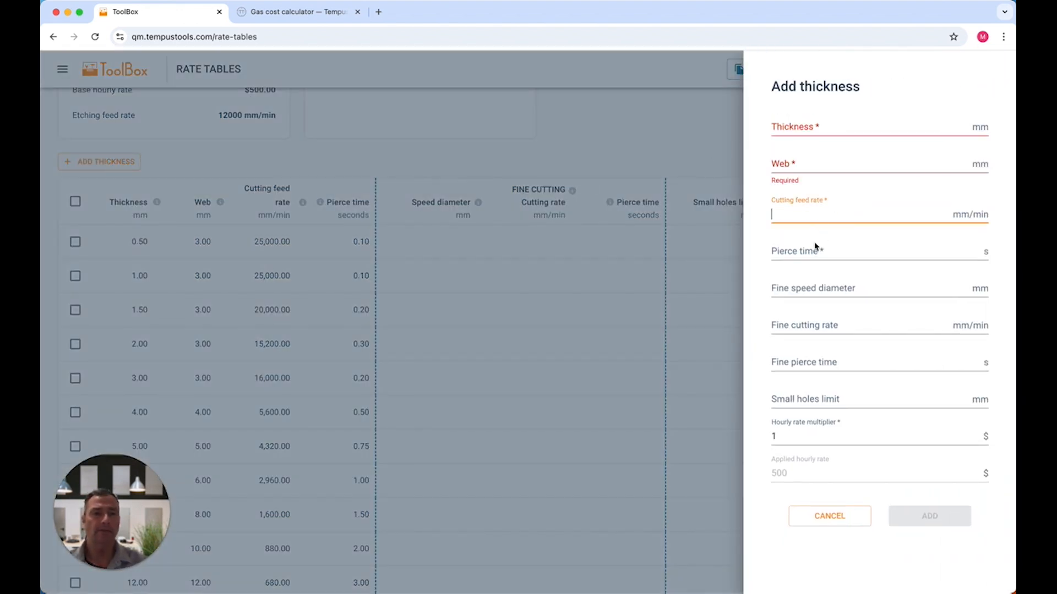
pyautogui.click(813, 249)
pyautogui.click(850, 530)
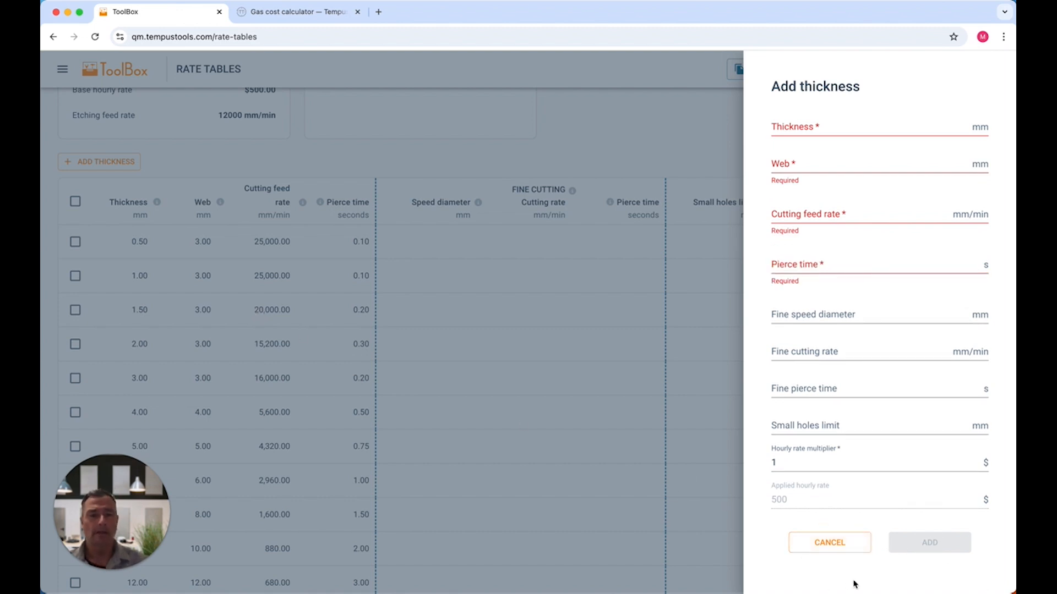
pyautogui.click(836, 547)
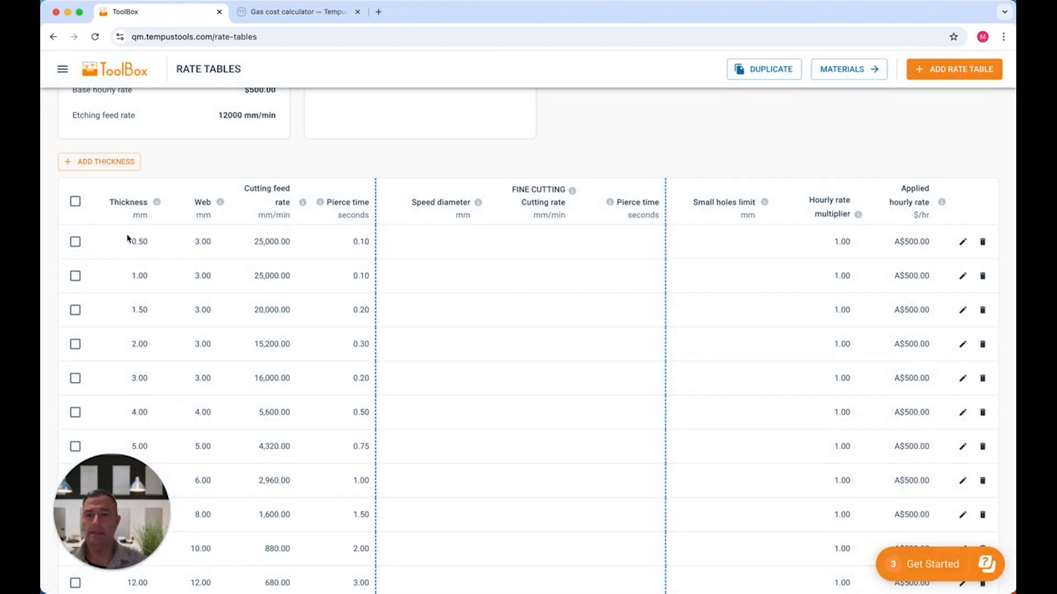
# Review the listed thicknesses and highlight the applied hourly rate of the 6 mm row
pyautogui.scroll(-2, 183, 392)
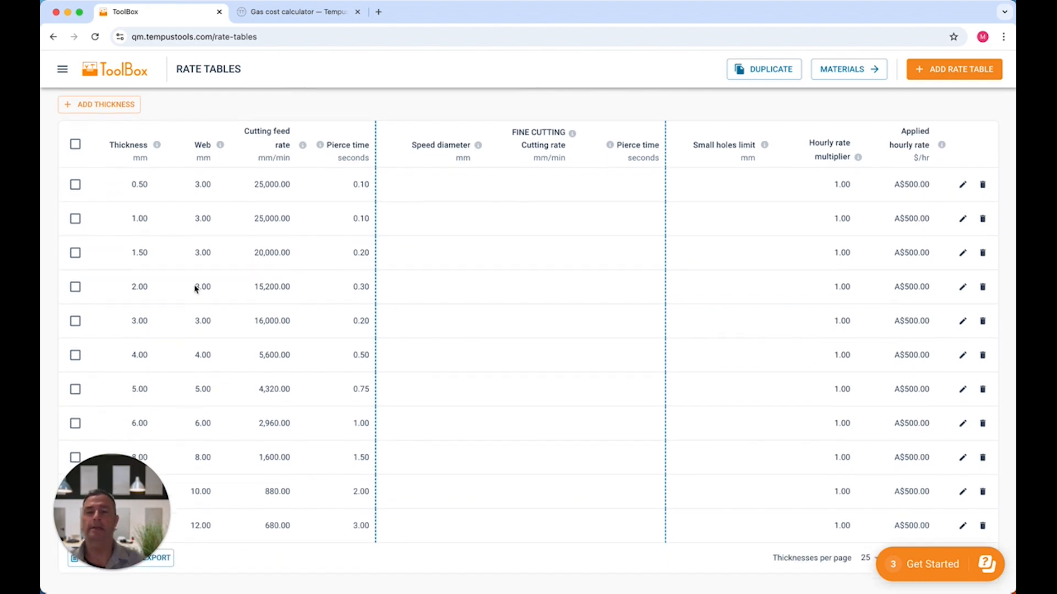
pyautogui.scroll(-1, 195, 266)
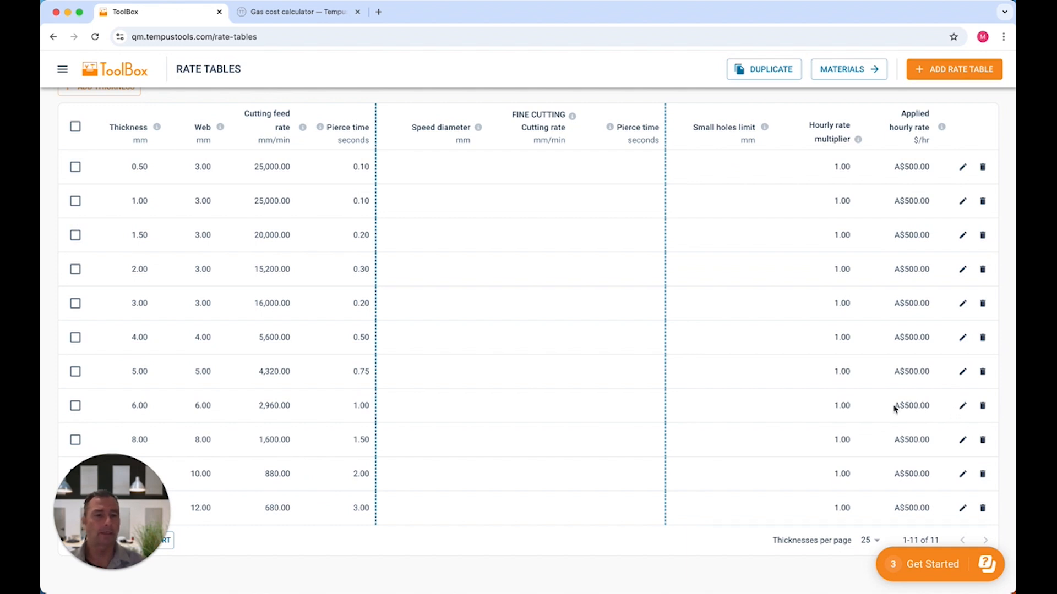
pyautogui.moveTo(893, 408); pyautogui.dragTo(930, 408)
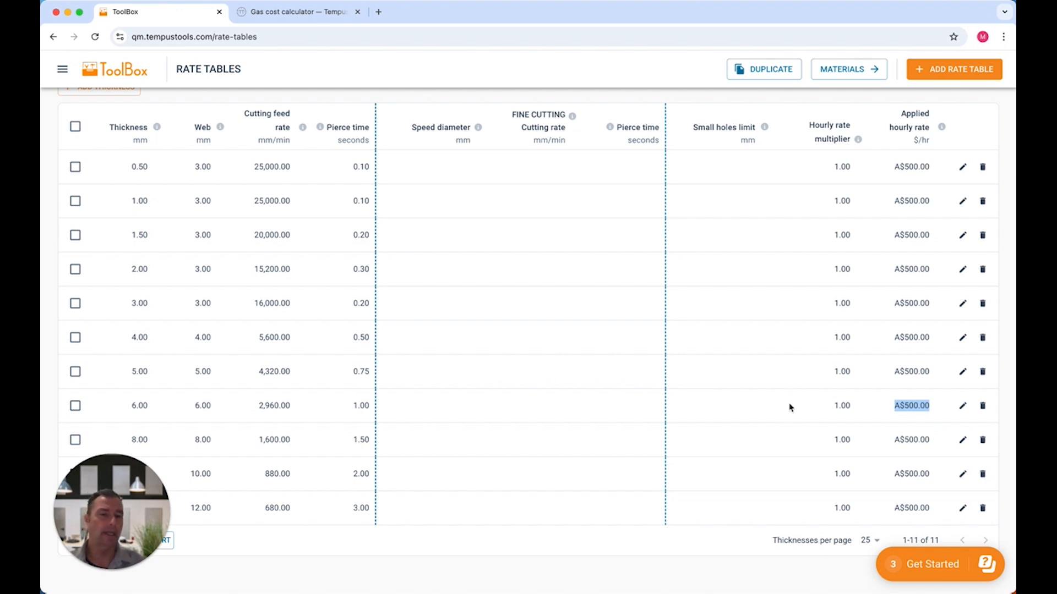
pyautogui.click(920, 420)
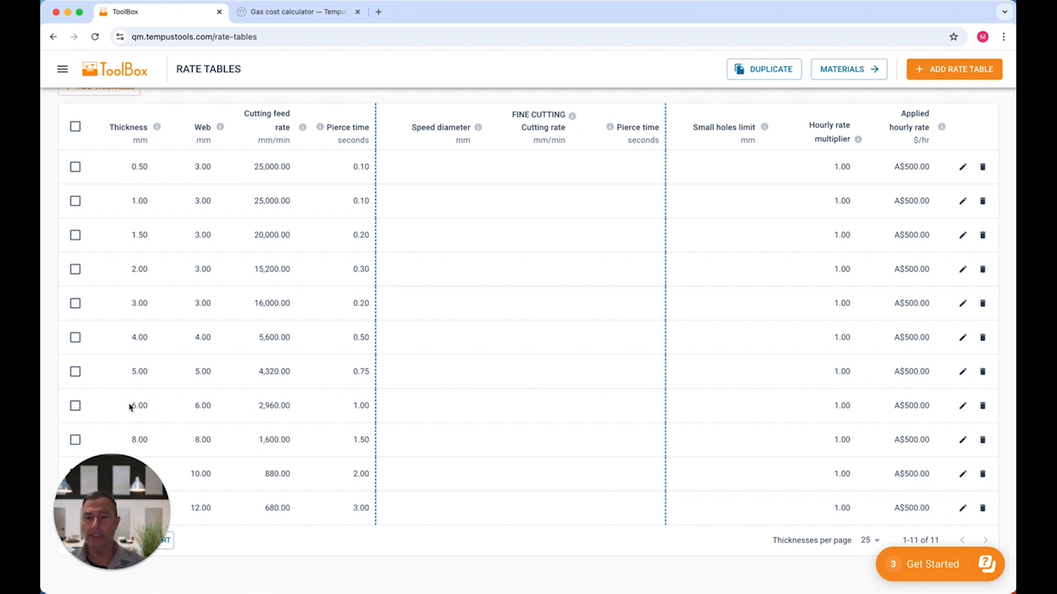
# Open the 6 mm thickness for editing and examine its web, cutting feed rate and pierce time
pyautogui.click(962, 405)
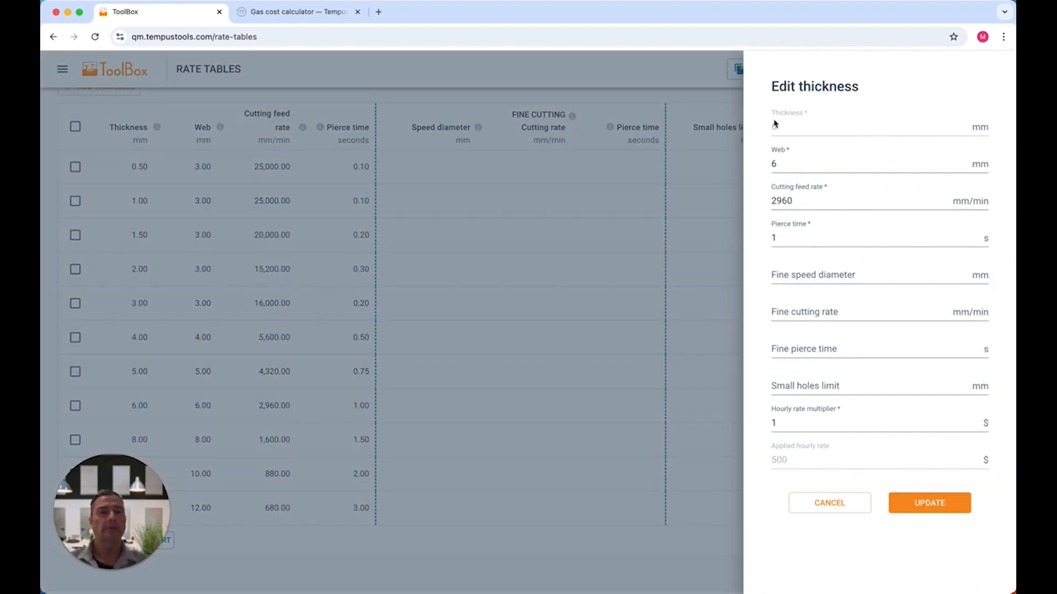
pyautogui.moveTo(788, 162); pyautogui.dragTo(769, 163)
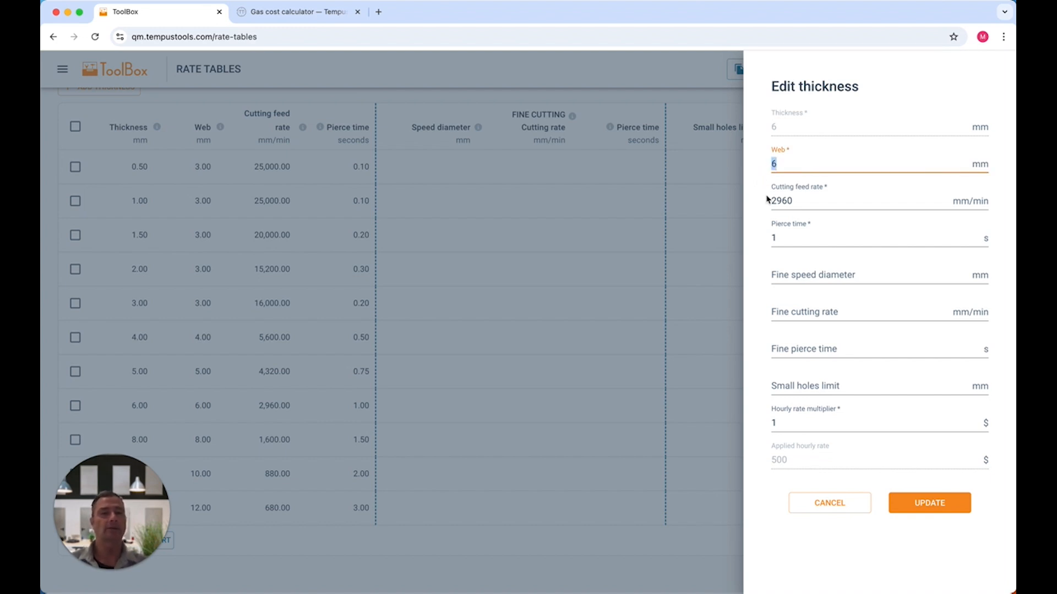
pyautogui.click(806, 164)
pyautogui.moveTo(793, 163); pyautogui.dragTo(757, 163)
pyautogui.click(797, 164)
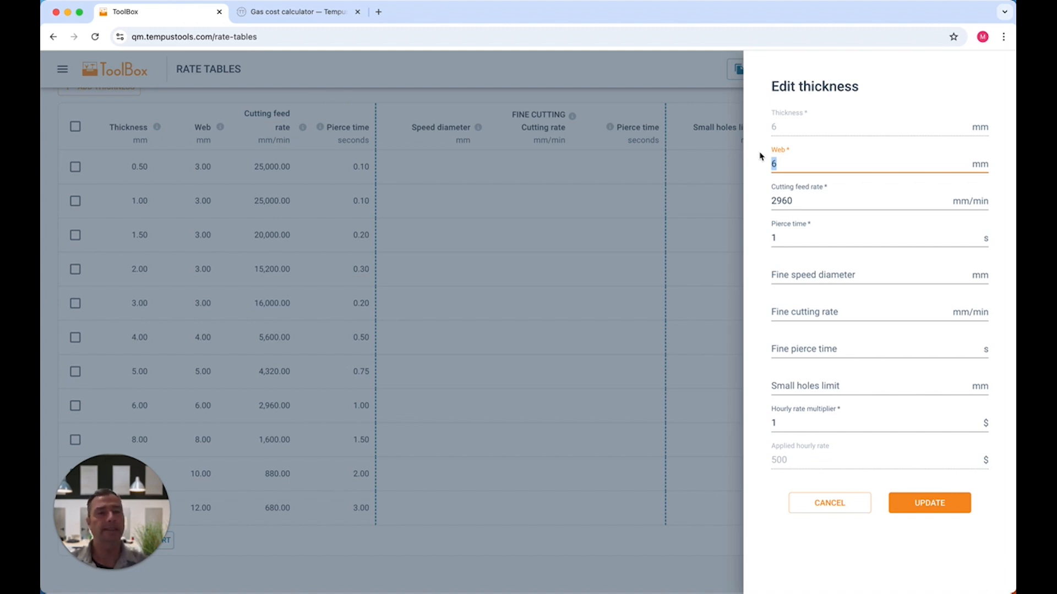
pyautogui.moveTo(806, 199); pyautogui.dragTo(754, 200)
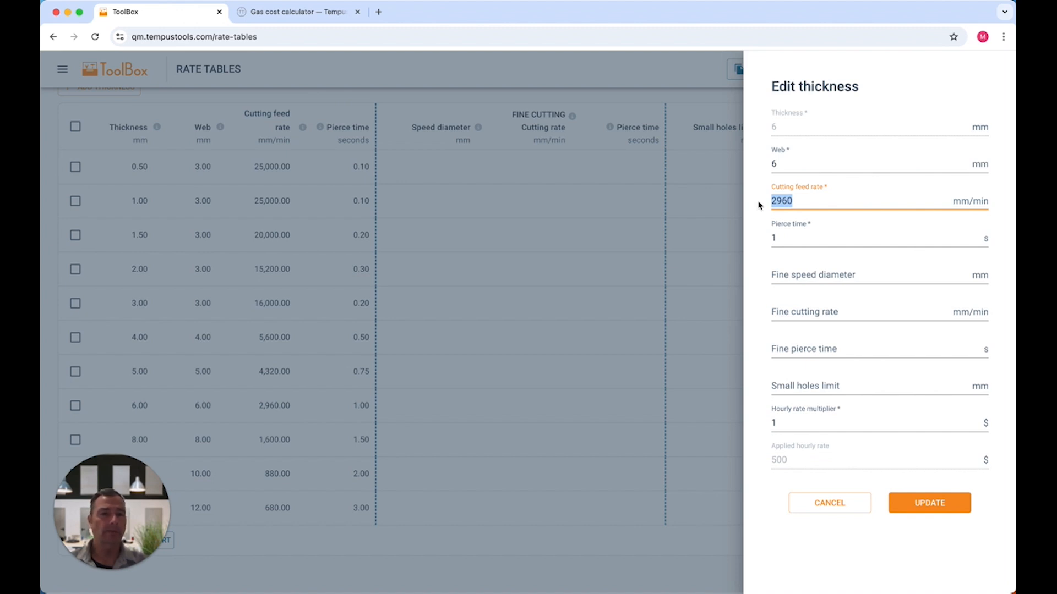
pyautogui.moveTo(792, 239); pyautogui.dragTo(754, 238)
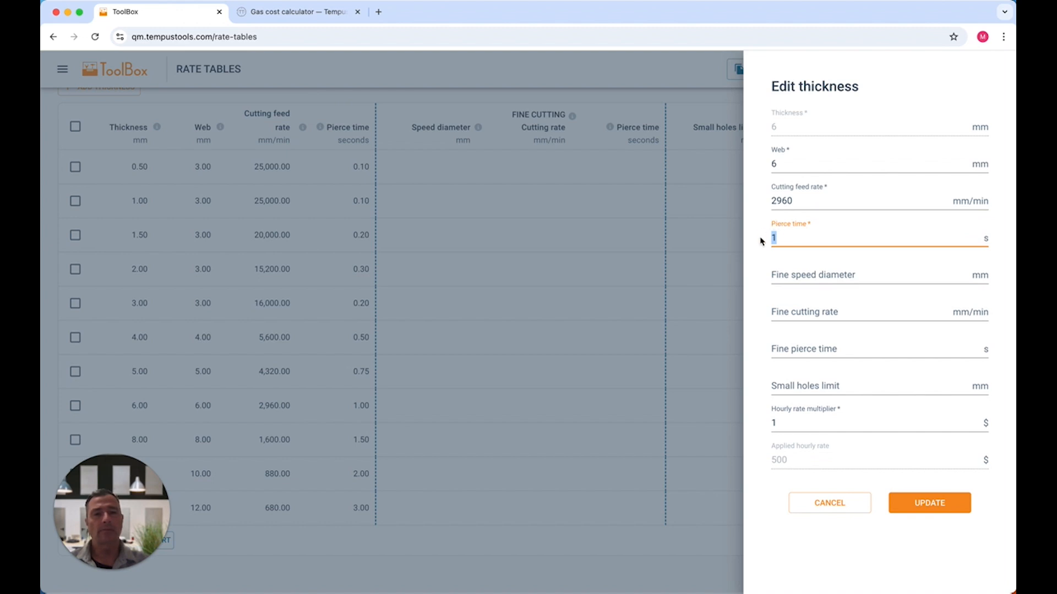
pyautogui.click(788, 261)
pyautogui.moveTo(791, 237); pyautogui.dragTo(763, 240)
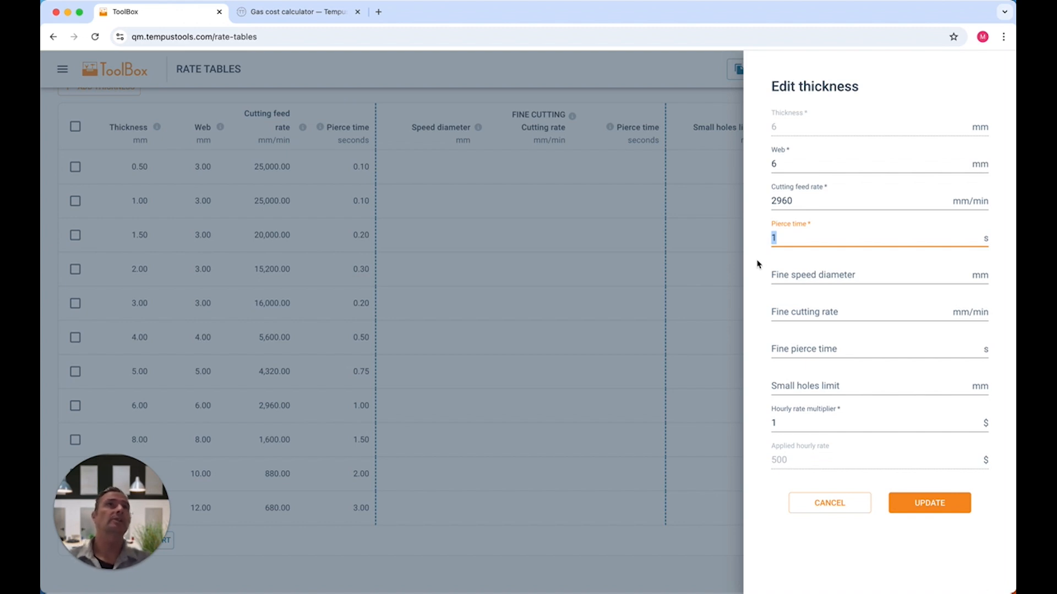
pyautogui.click(767, 256)
pyautogui.moveTo(787, 238); pyautogui.dragTo(767, 237)
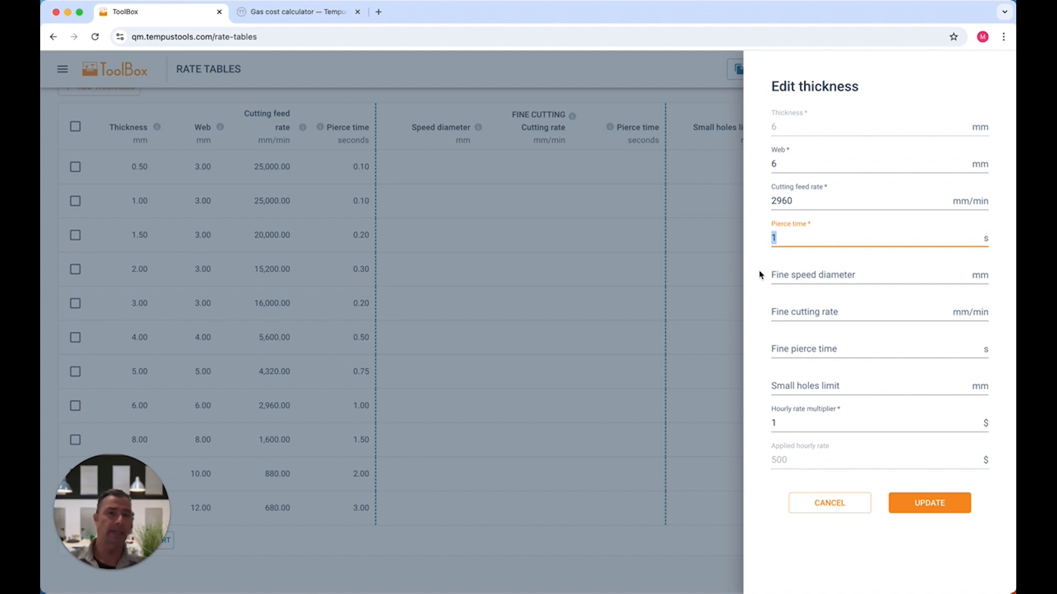
# Try a pierce time of 1.5 s for the 6 mm thickness and cancel the edit
pyautogui.click(789, 239)
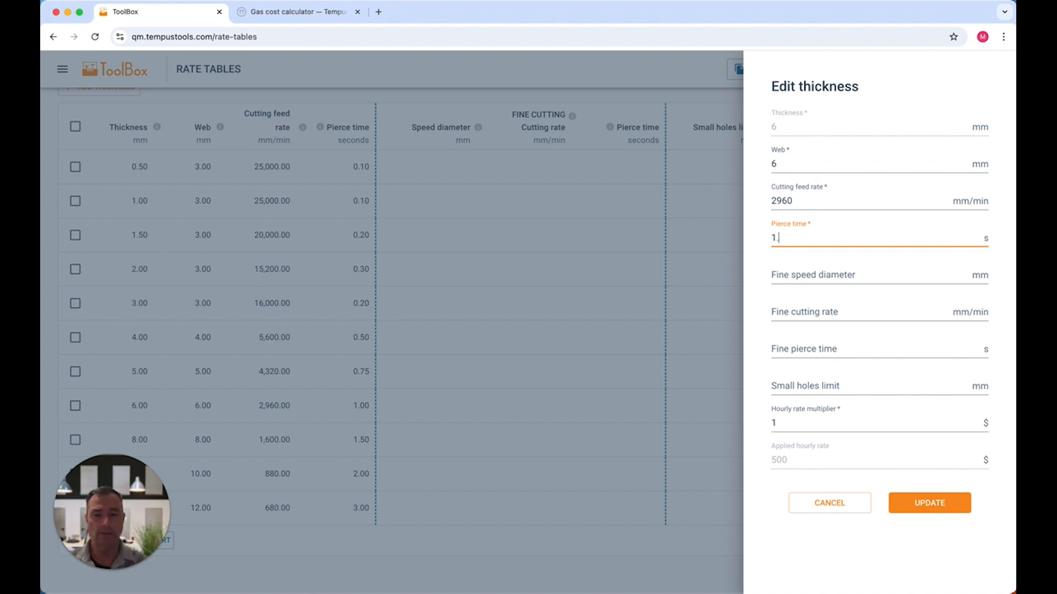
pyautogui.moveTo(800, 237); pyautogui.dragTo(770, 237)
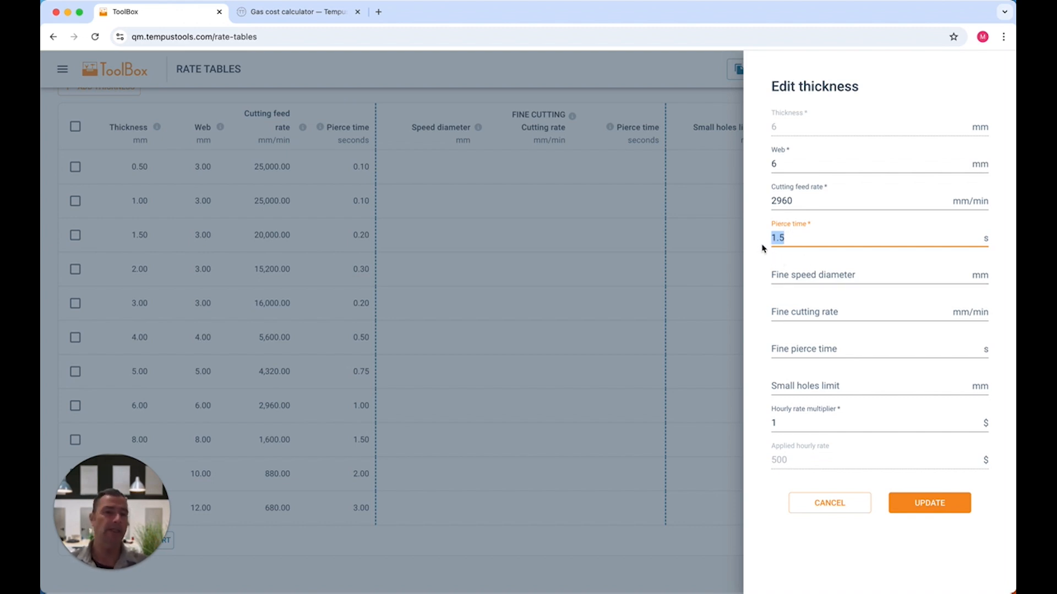
pyautogui.moveTo(820, 233); pyautogui.dragTo(733, 232)
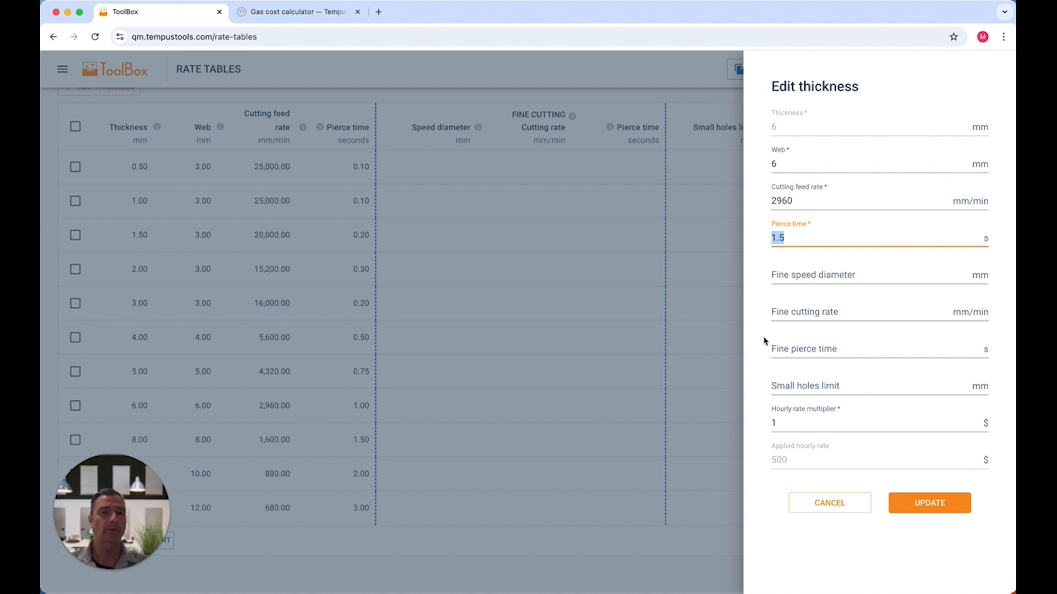
pyautogui.click(829, 504)
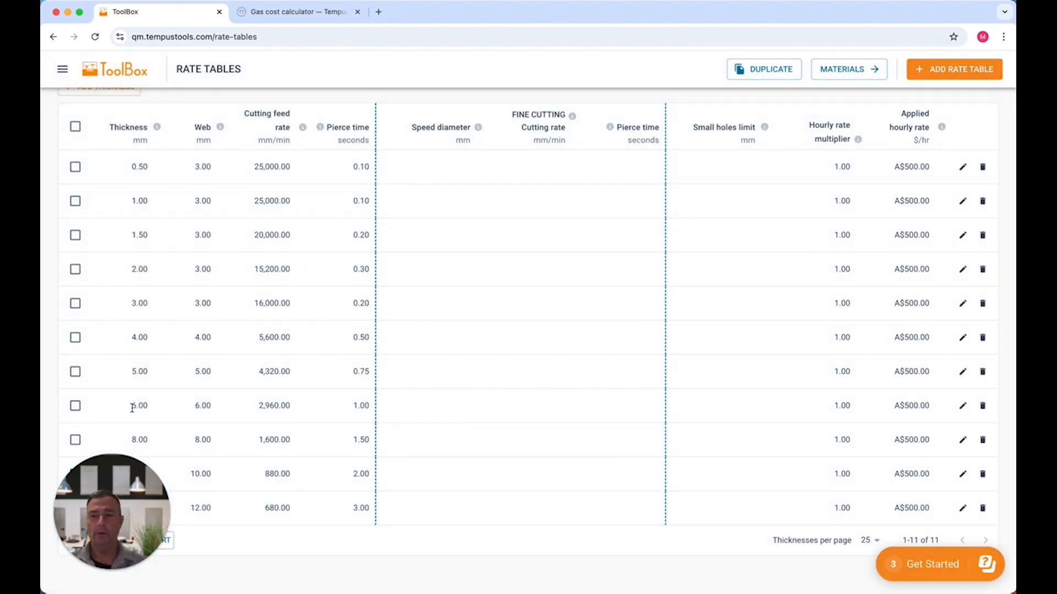
# Compare the 6 mm and 8 mm thickness rows and check the table's base hourly rate
pyautogui.moveTo(132, 410); pyautogui.dragTo(156, 413)
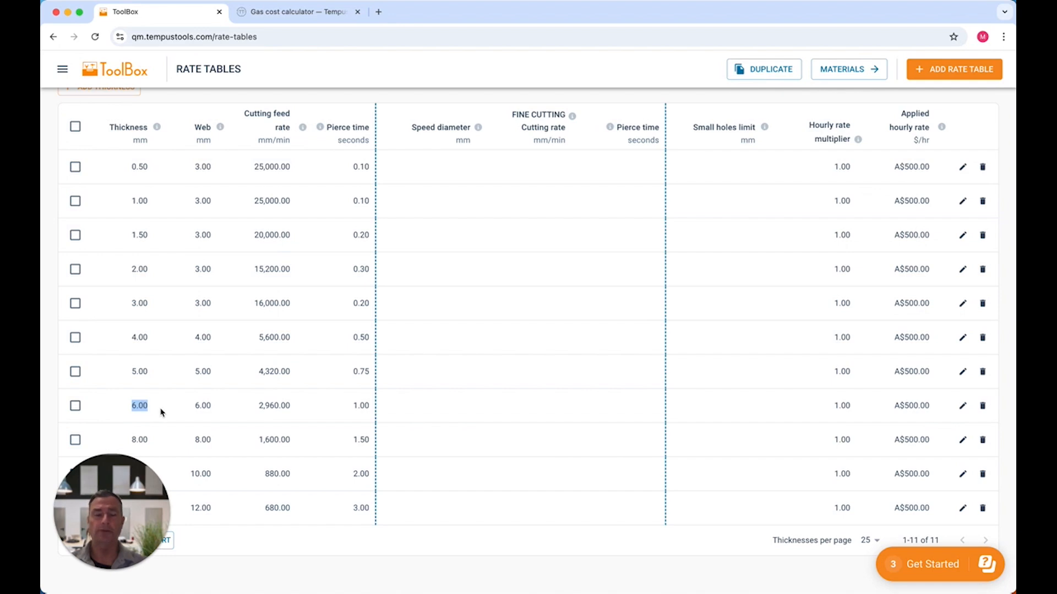
pyautogui.click(158, 412)
pyautogui.moveTo(135, 406); pyautogui.dragTo(173, 411)
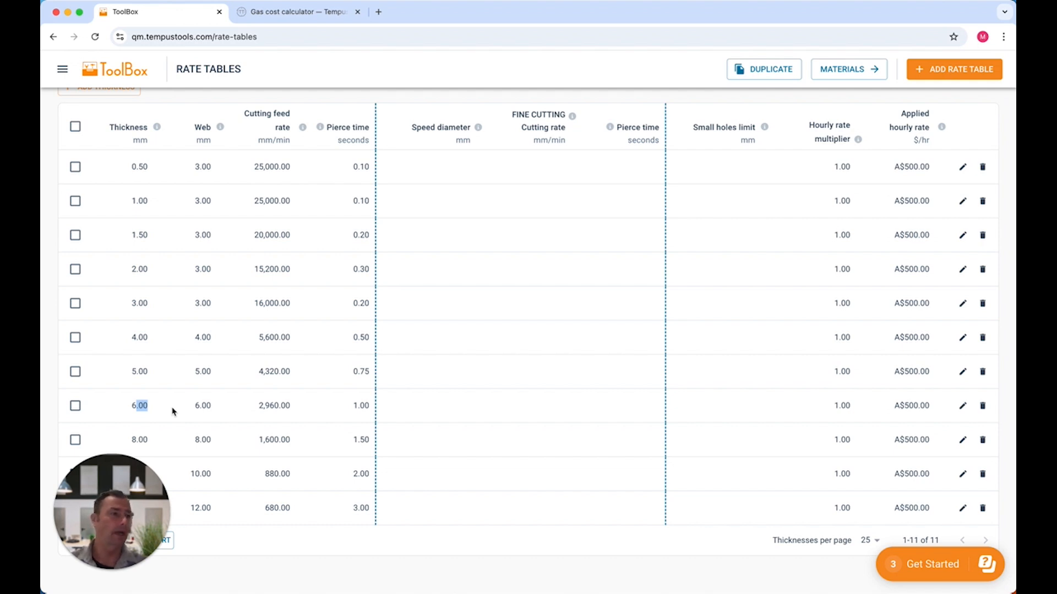
pyautogui.moveTo(131, 439); pyautogui.dragTo(197, 442)
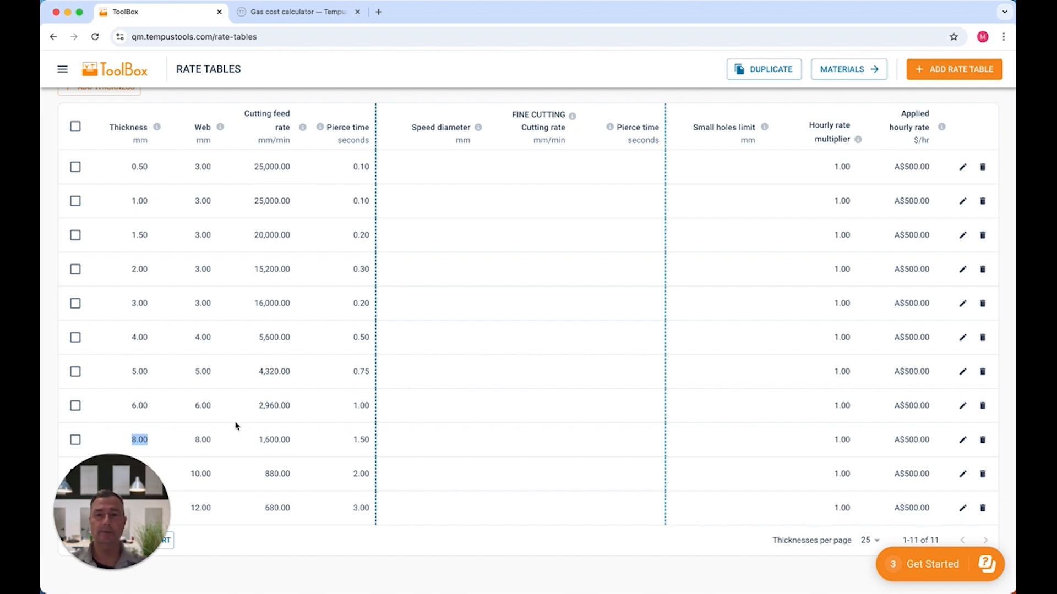
pyautogui.scroll(5, 243, 423)
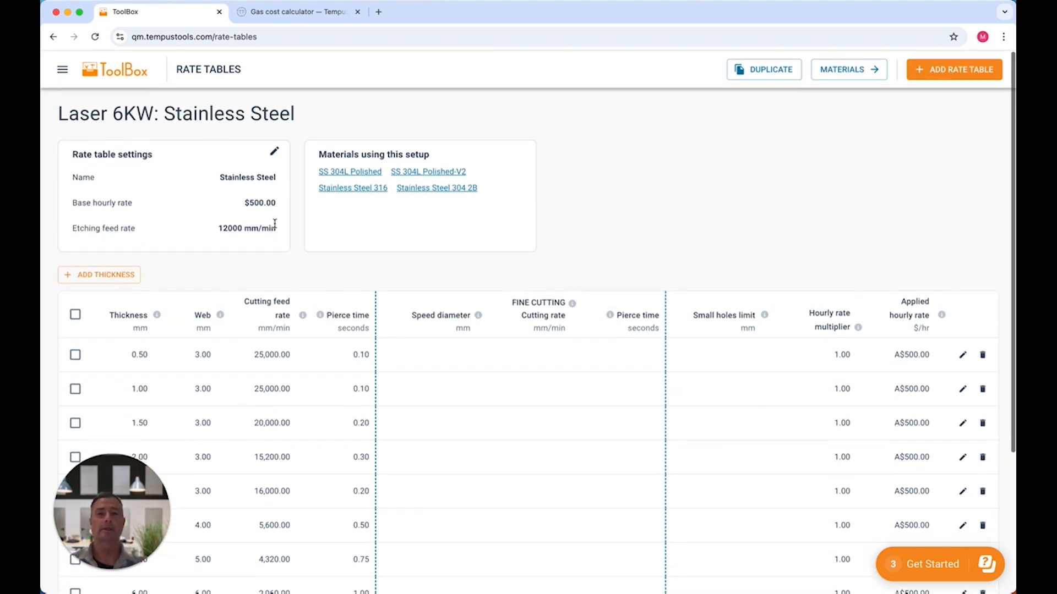
pyautogui.moveTo(244, 203); pyautogui.dragTo(281, 206)
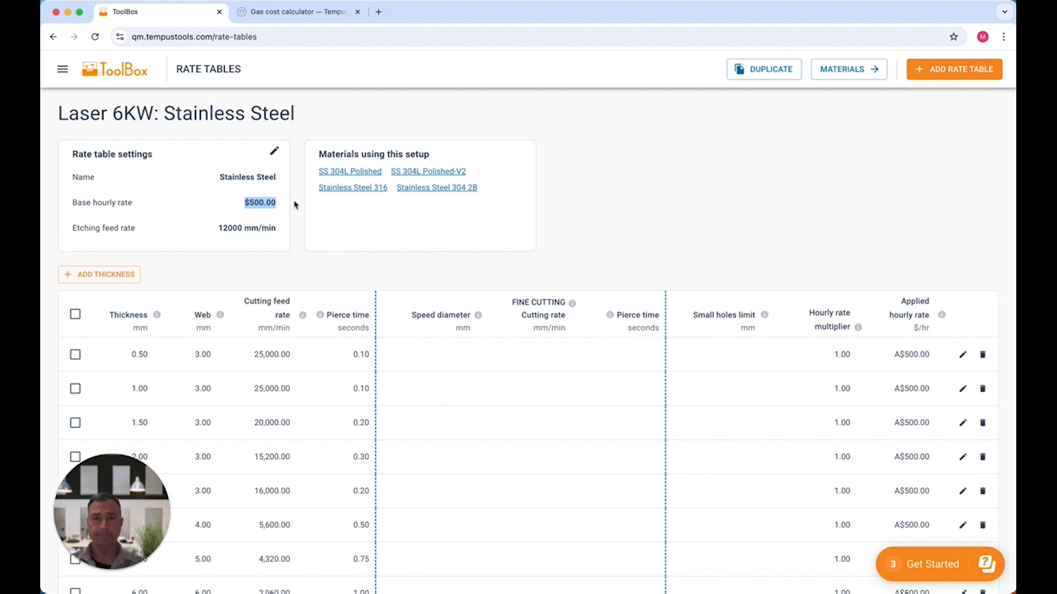
# Switch to the gas cost calculator page and review its nitrogen inputs, highlighting the hourly rate excluding rental
pyautogui.click(292, 15)
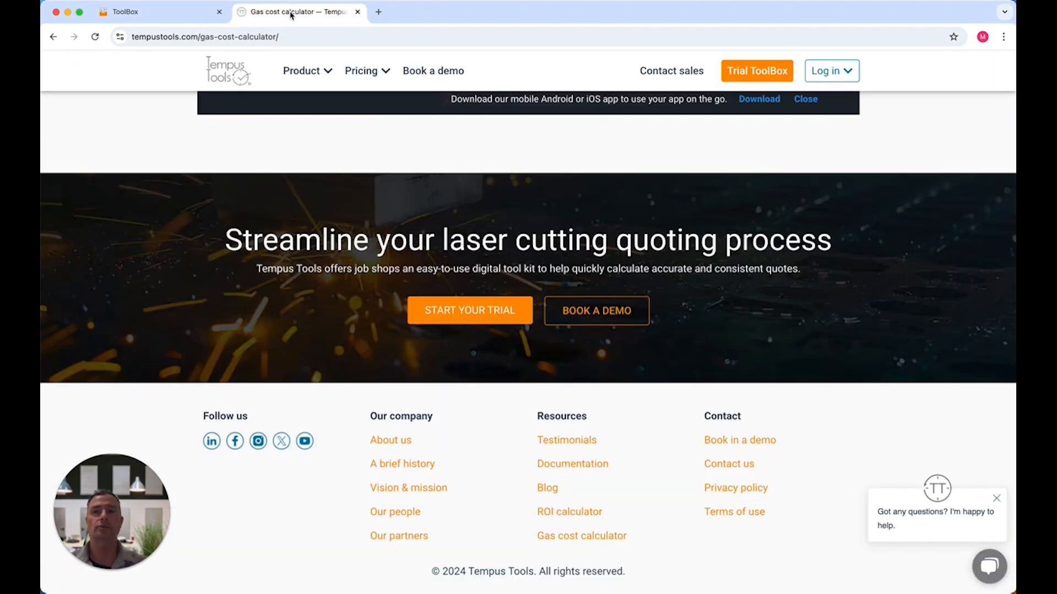
pyautogui.click(306, 37)
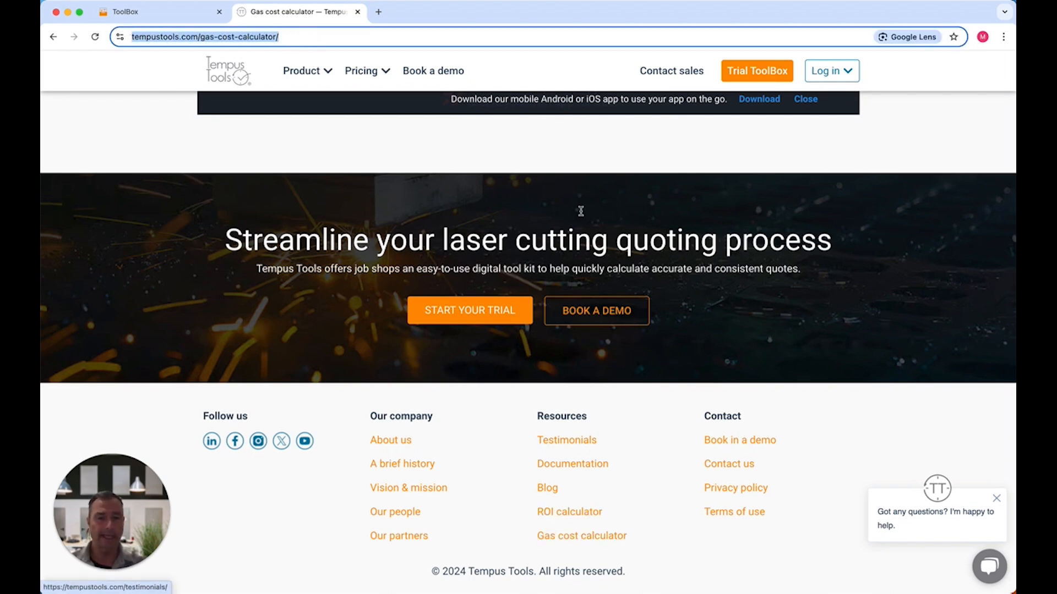
pyautogui.click(583, 536)
pyautogui.scroll(-3, 572, 247)
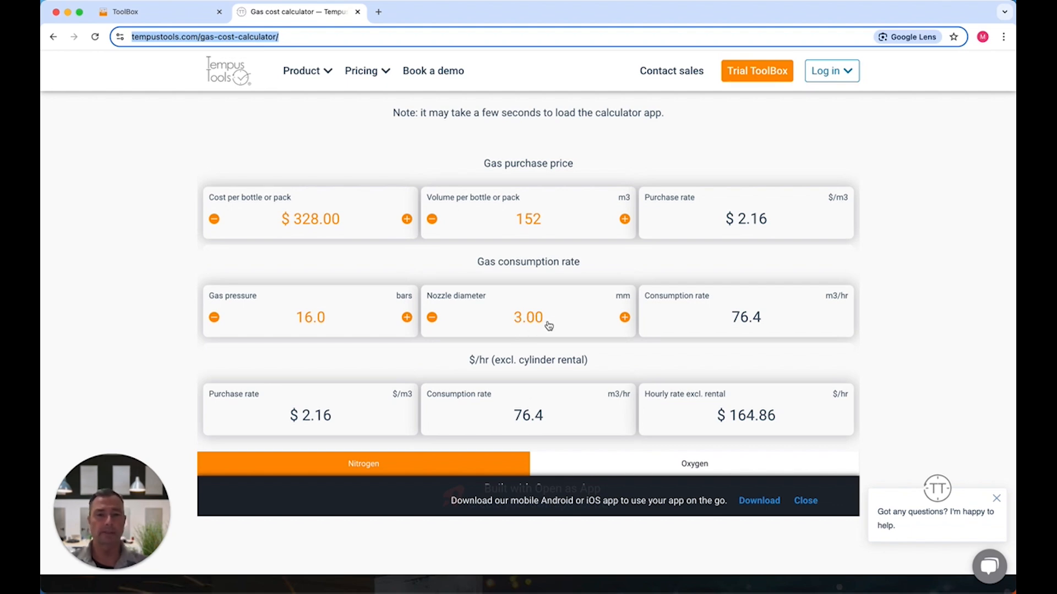
pyautogui.moveTo(790, 419); pyautogui.dragTo(716, 413)
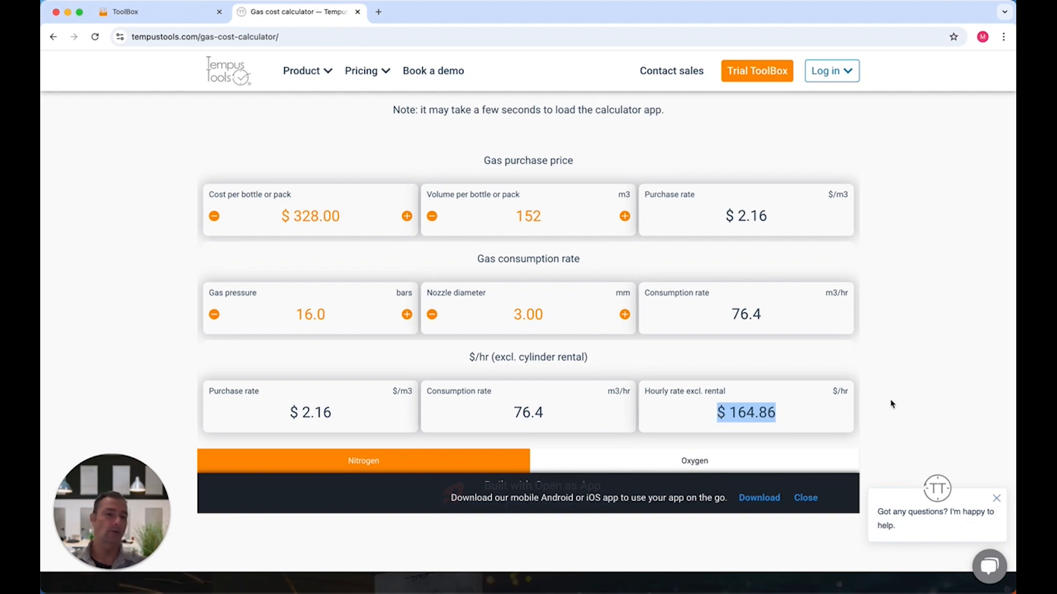
pyautogui.scroll(2, 922, 403)
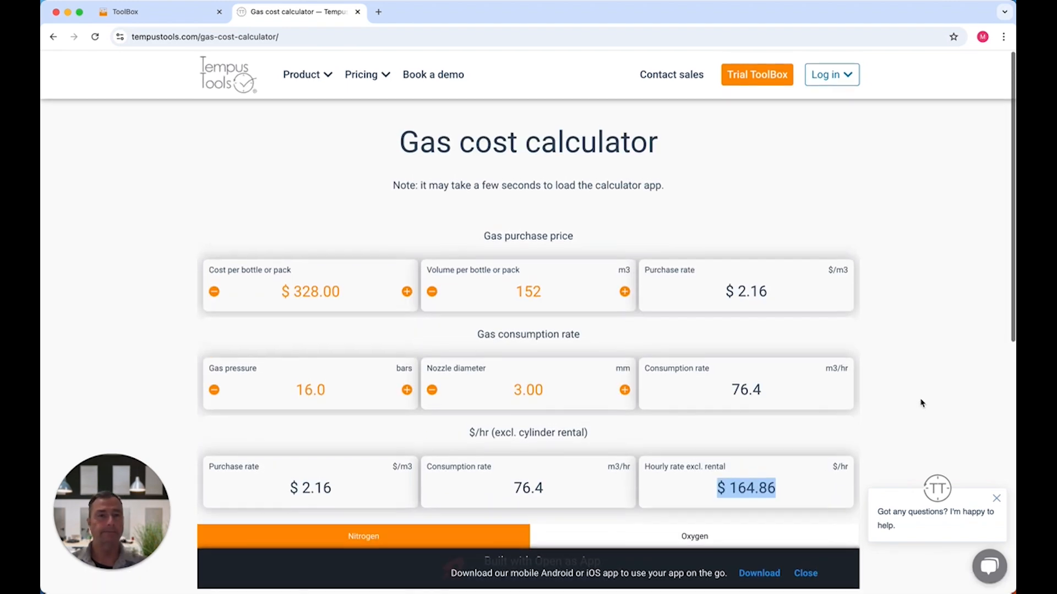
# Highlight the rate table's base hourly rate and divide 665 by 500 in the desktop Calculator
pyautogui.click(245, 206)
pyautogui.moveTo(246, 203); pyautogui.dragTo(284, 206)
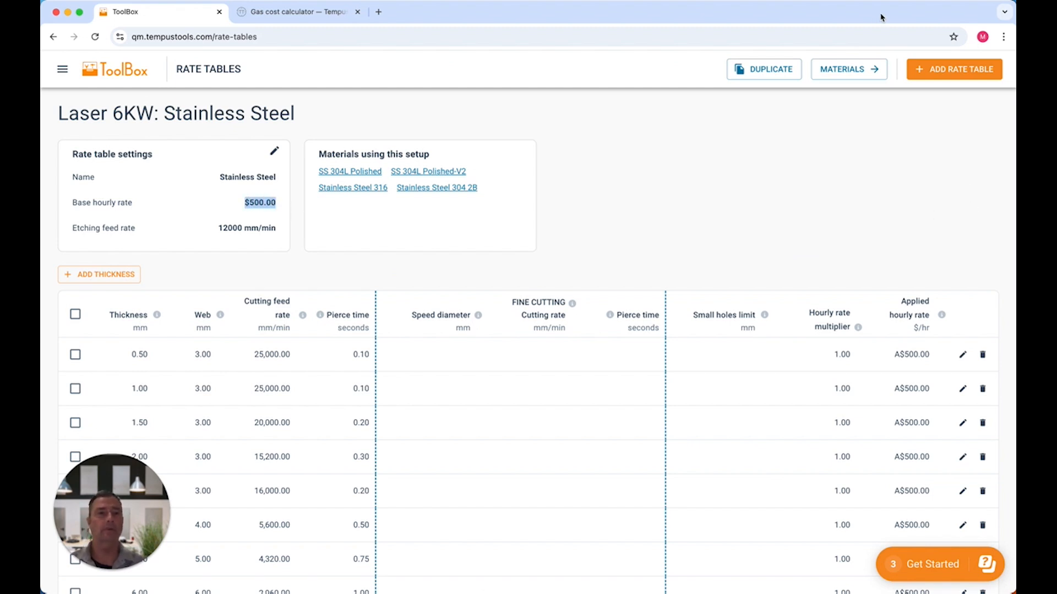
pyautogui.moveTo(1015, 13); pyautogui.dragTo(882, 11)
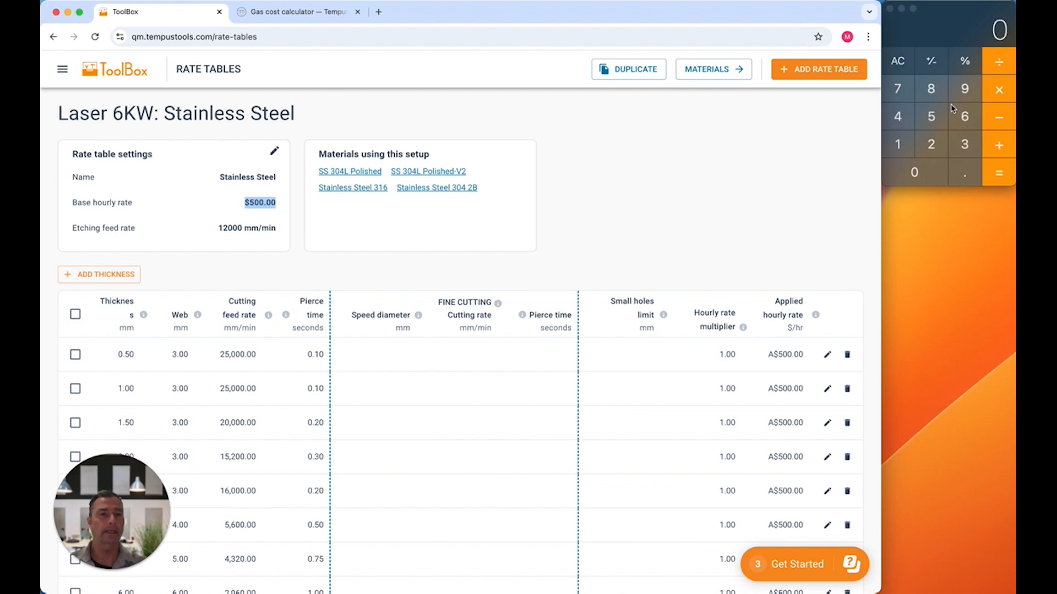
pyautogui.click(966, 116)
pyautogui.click(966, 116)
pyautogui.click(936, 117)
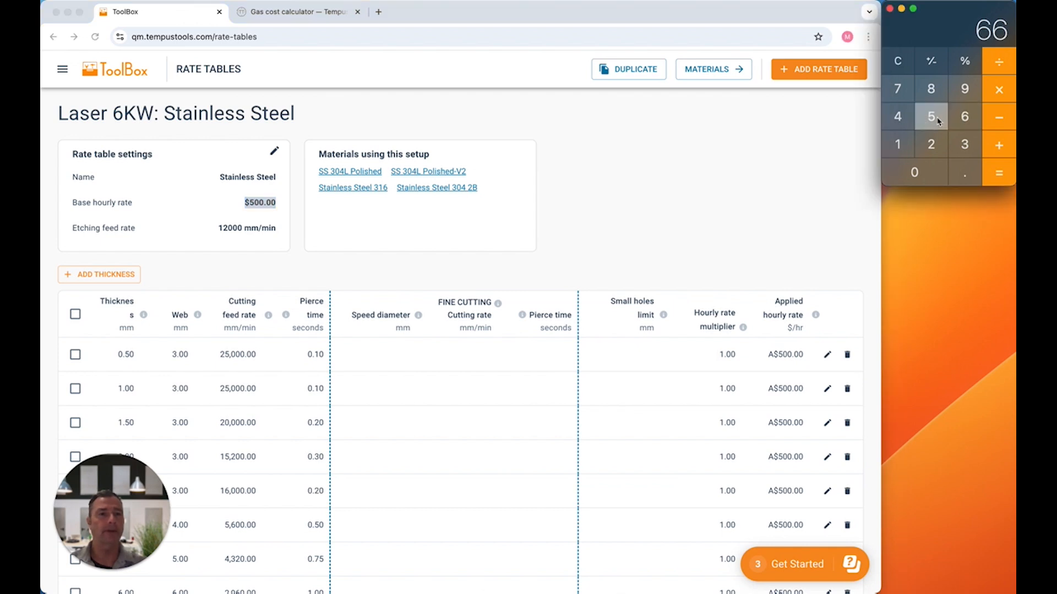
pyautogui.click(999, 63)
pyautogui.click(931, 116)
pyautogui.click(925, 174)
pyautogui.click(925, 173)
pyautogui.click(1001, 174)
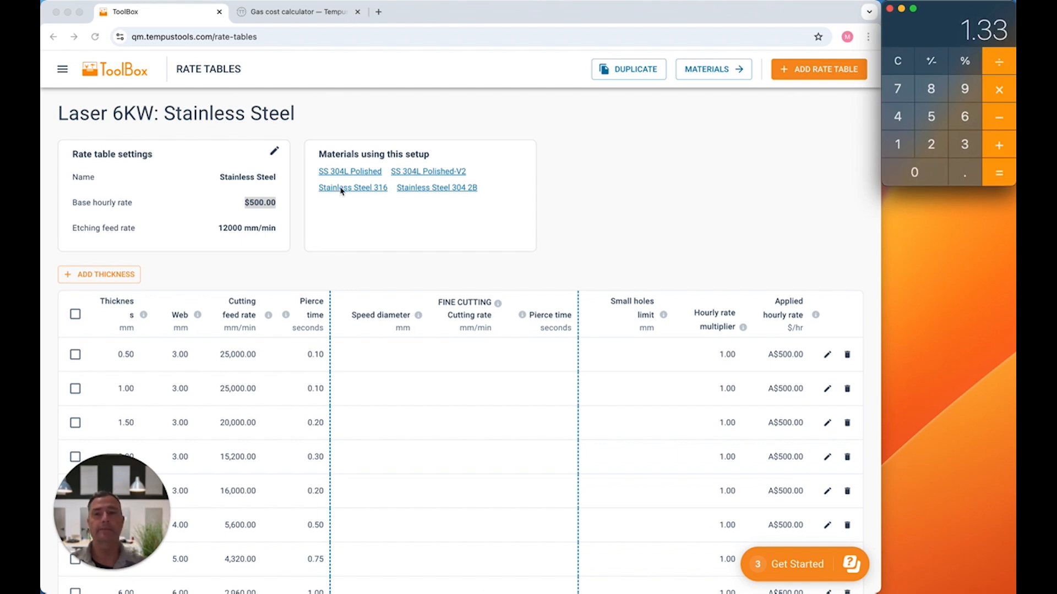
# Restore the browser to full width and update the 6 mm thickness with an hourly rate multiplier of 1.33
pyautogui.scroll(-5, 312, 221)
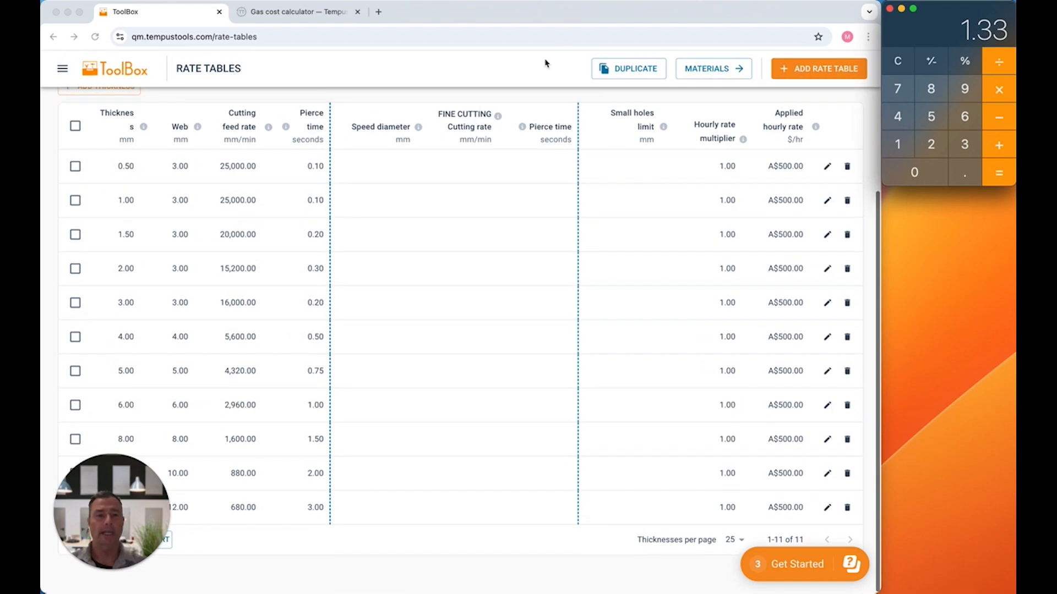
pyautogui.click(572, 18)
pyautogui.doubleClick(572, 18)
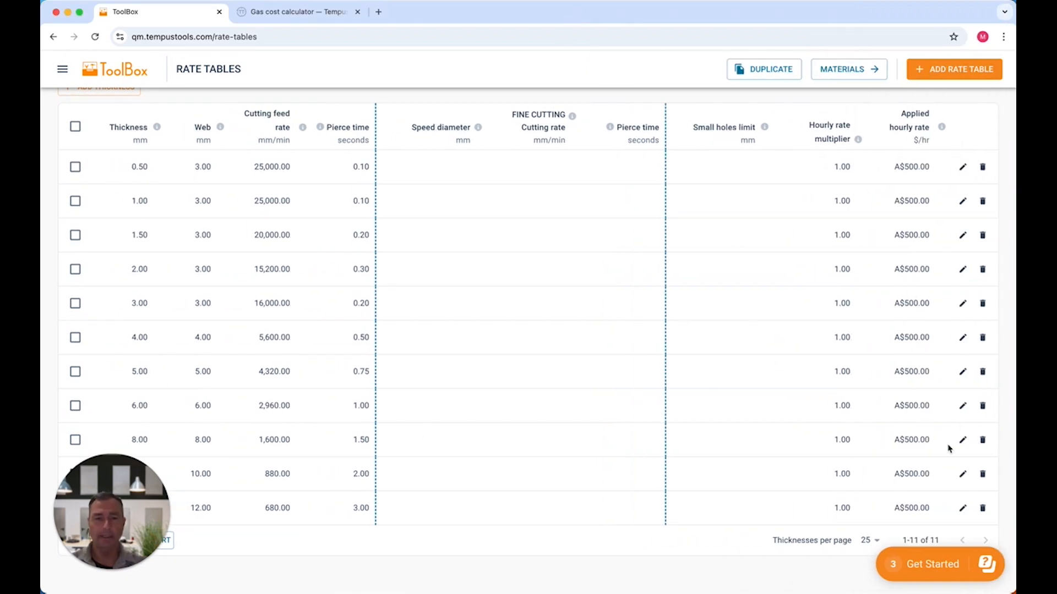
pyautogui.click(963, 407)
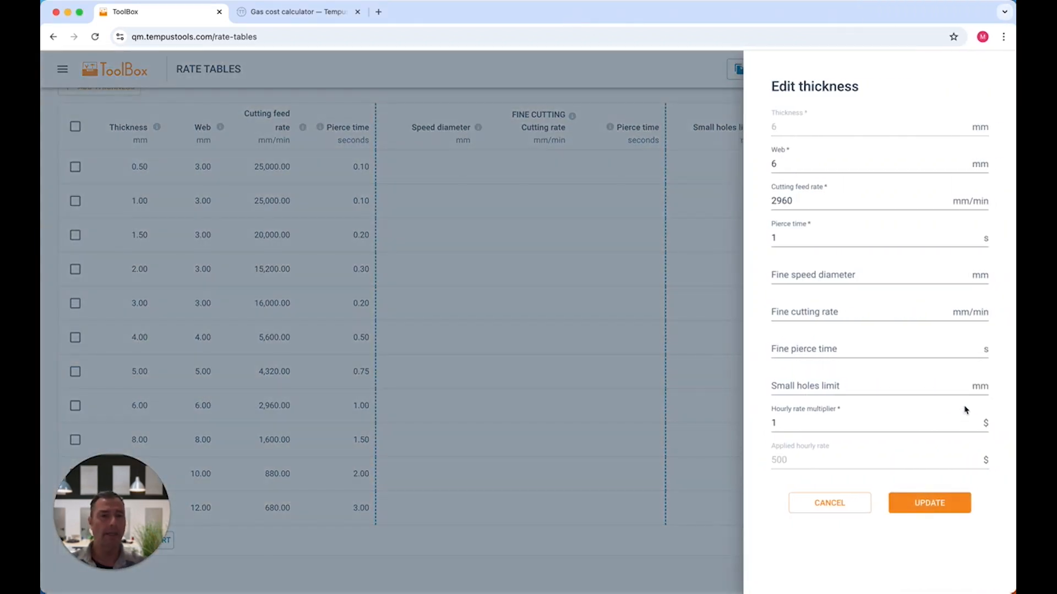
pyautogui.click(796, 424)
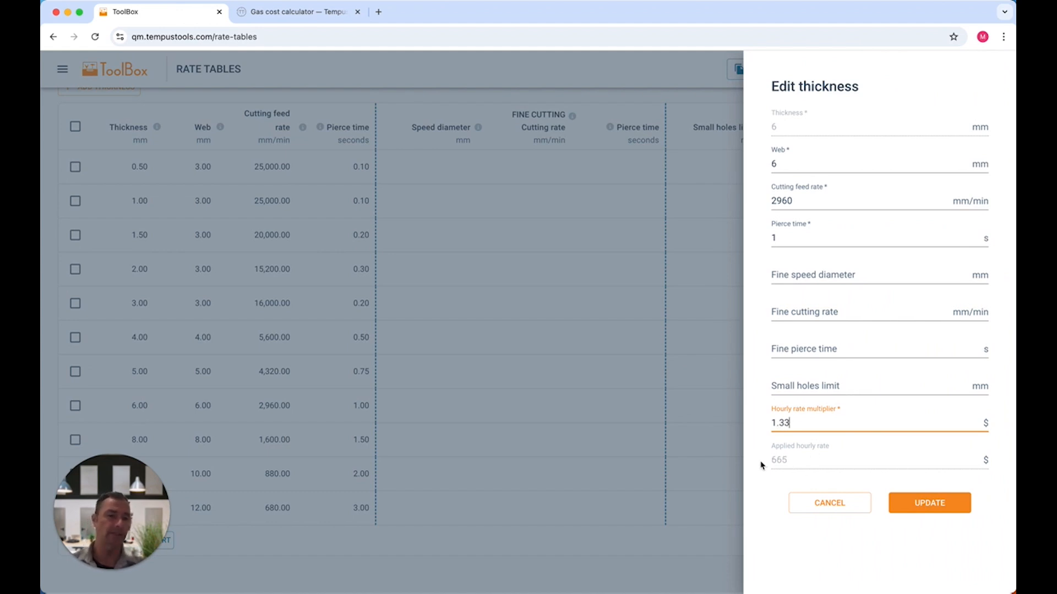
pyautogui.click(930, 505)
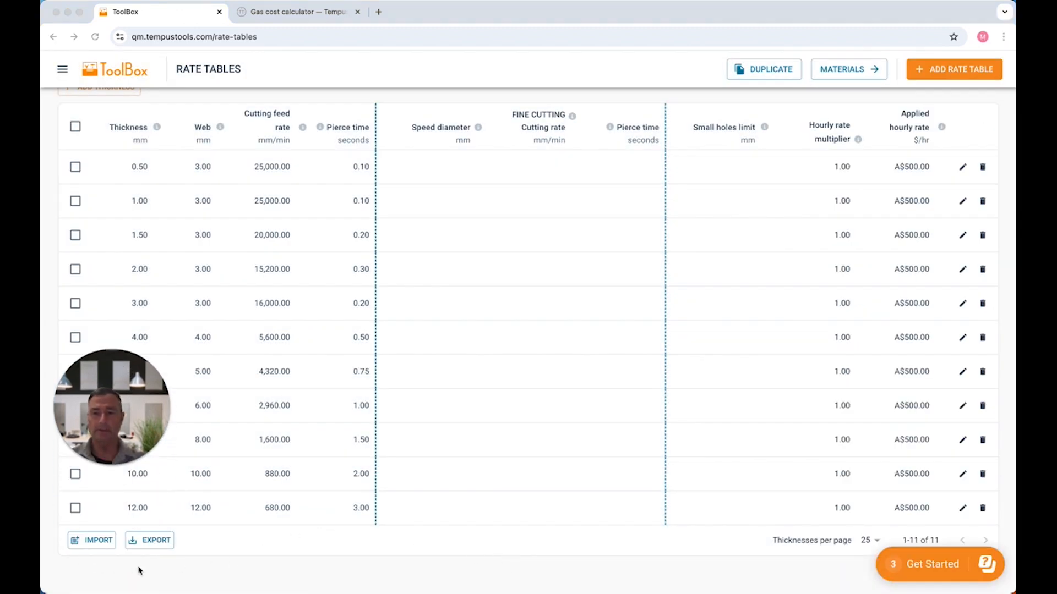
# Export the Stainless Steel rate table's rates as a CSV file and open it in Excel
pyautogui.click(157, 545)
pyautogui.click(156, 545)
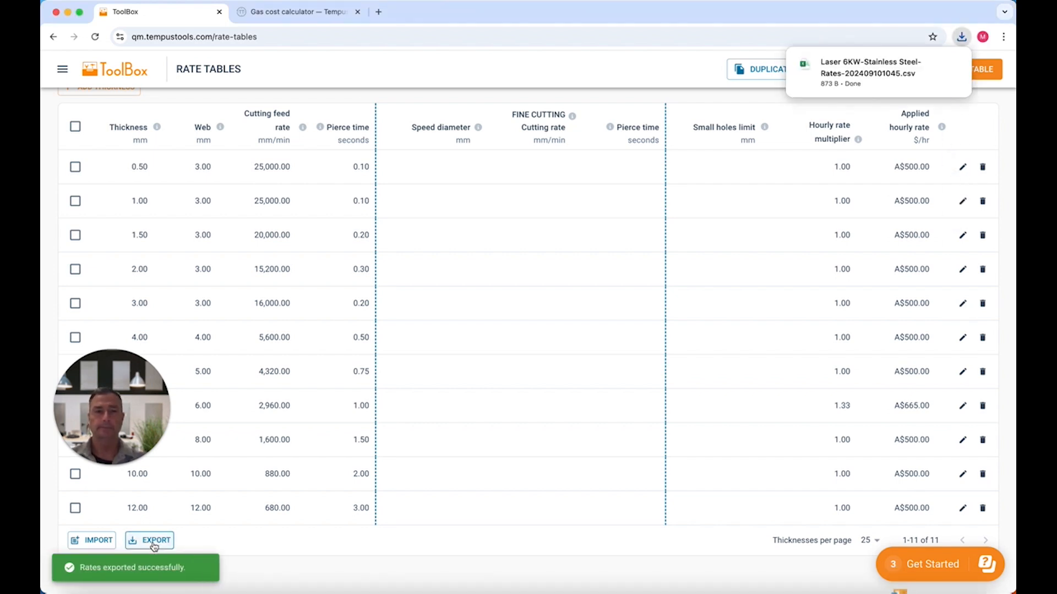
pyautogui.moveTo(868, 70)
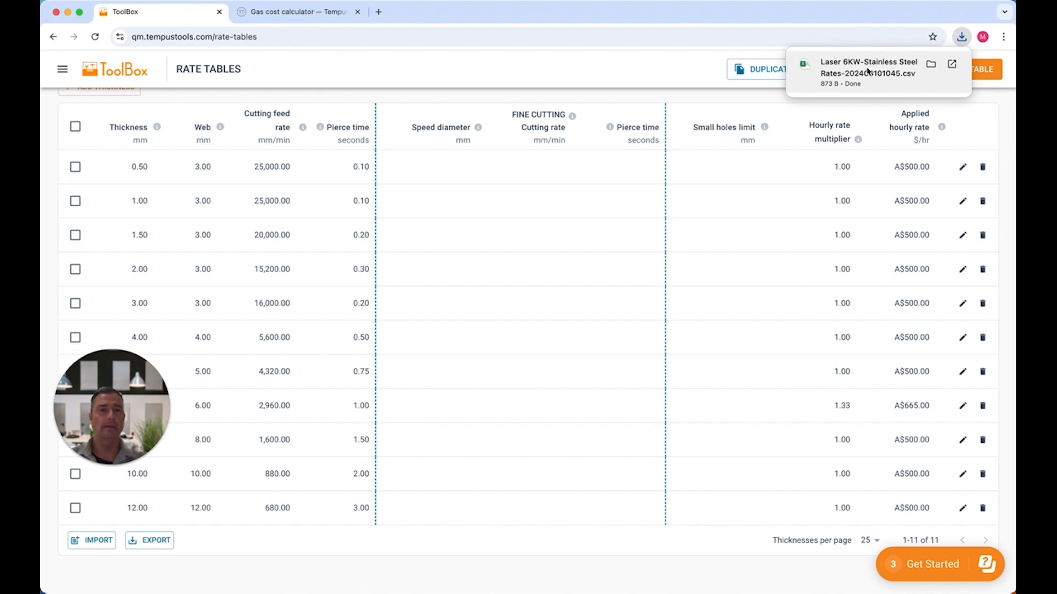
pyautogui.click(868, 71)
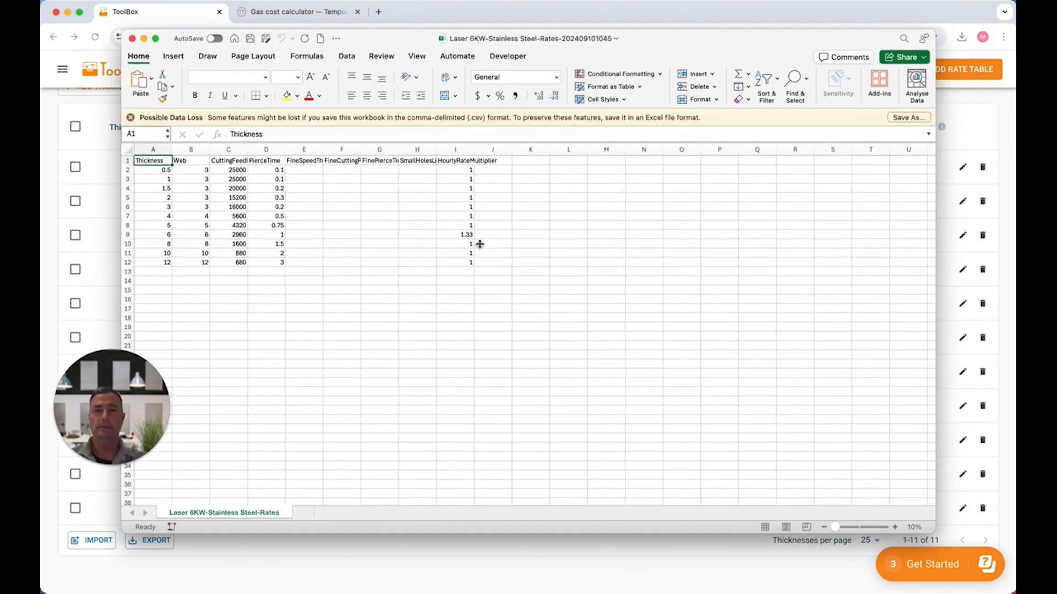
# Examine the Thickness column entries and the 6 mm row's HourlyRateMultiplier in the exported spreadsheet
pyautogui.click(482, 245)
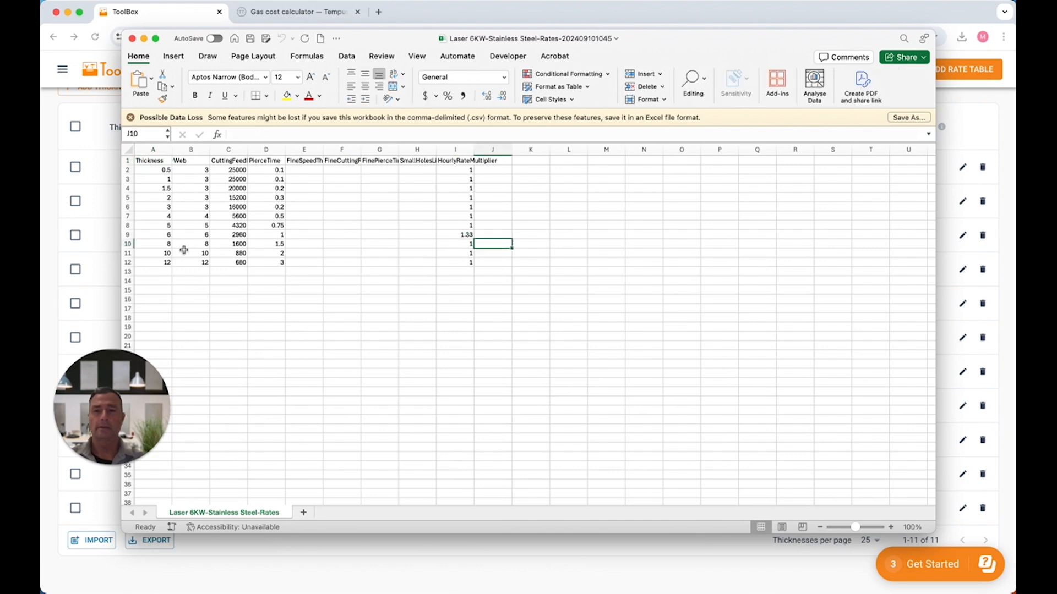
pyautogui.click(162, 246)
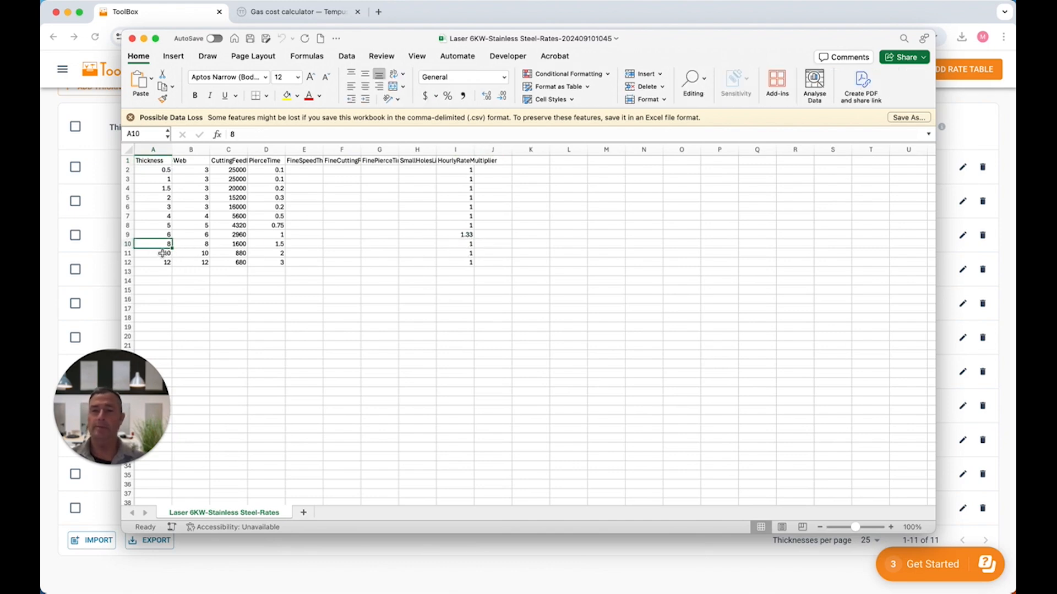
pyautogui.click(165, 262)
pyautogui.click(159, 190)
pyautogui.click(162, 198)
pyautogui.click(160, 208)
pyautogui.click(161, 217)
pyautogui.click(162, 226)
pyautogui.click(164, 235)
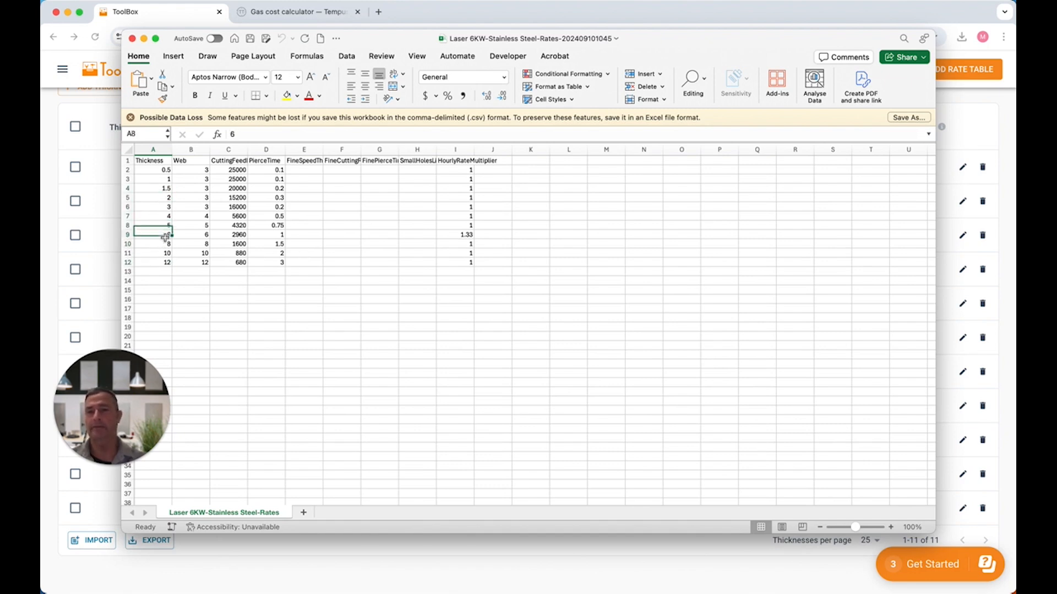
pyautogui.click(466, 235)
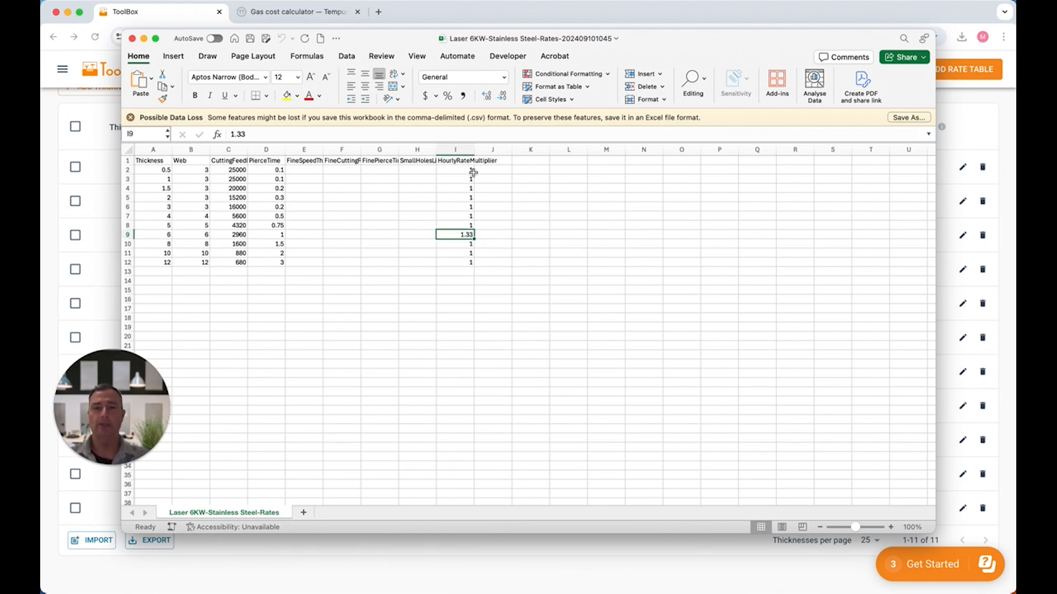
# Set the HourlyRateMultiplier to 2 for 8 mm, 1.55 for 10 mm and 1.65 for 12 mm
pyautogui.click(470, 243)
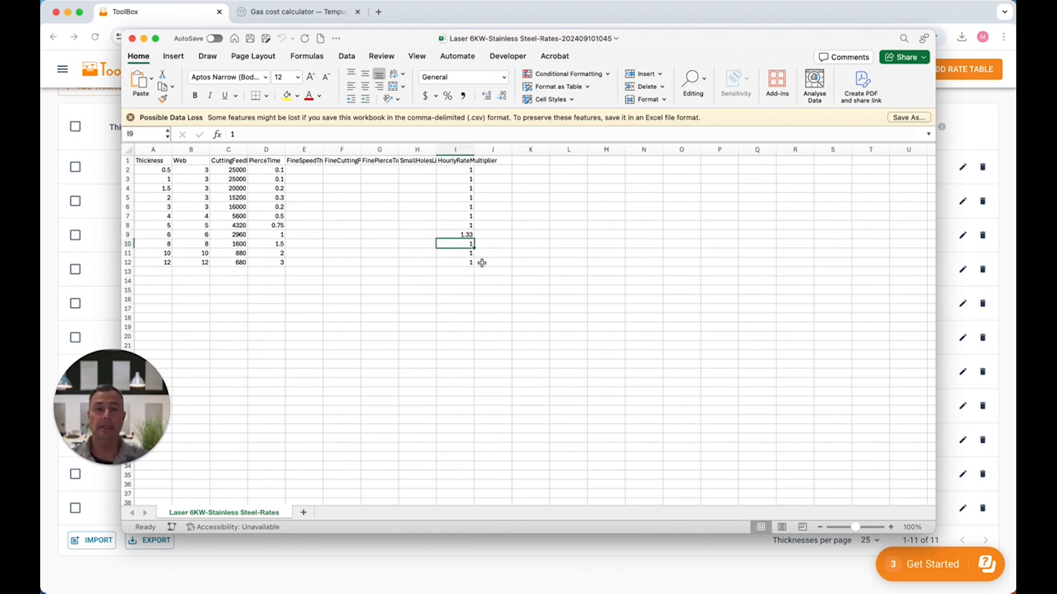
pyautogui.write('2')
pyautogui.press('Return')
pyautogui.write('1.55')
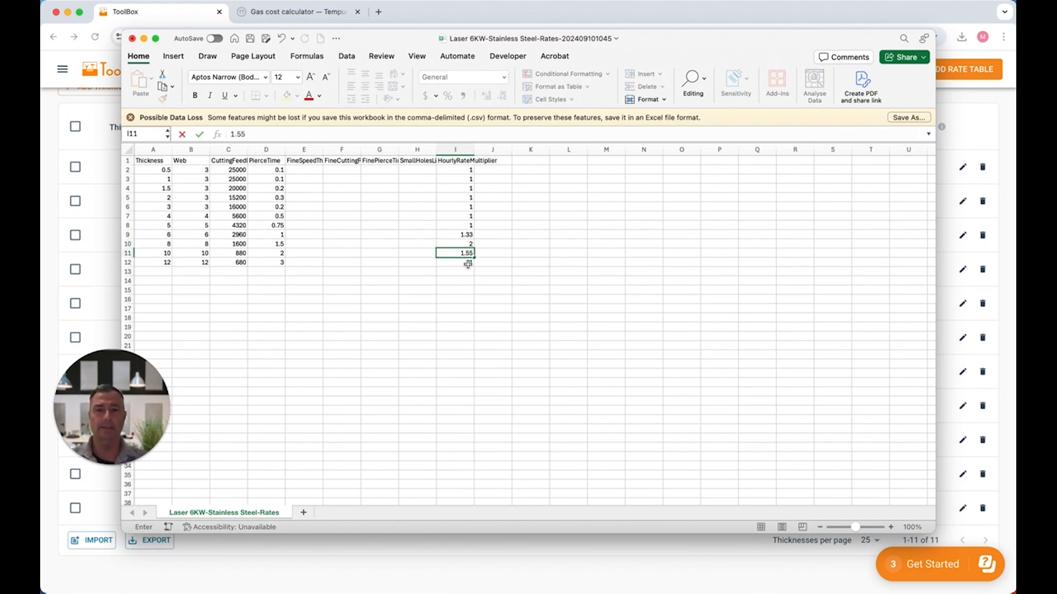
pyautogui.press('Return')
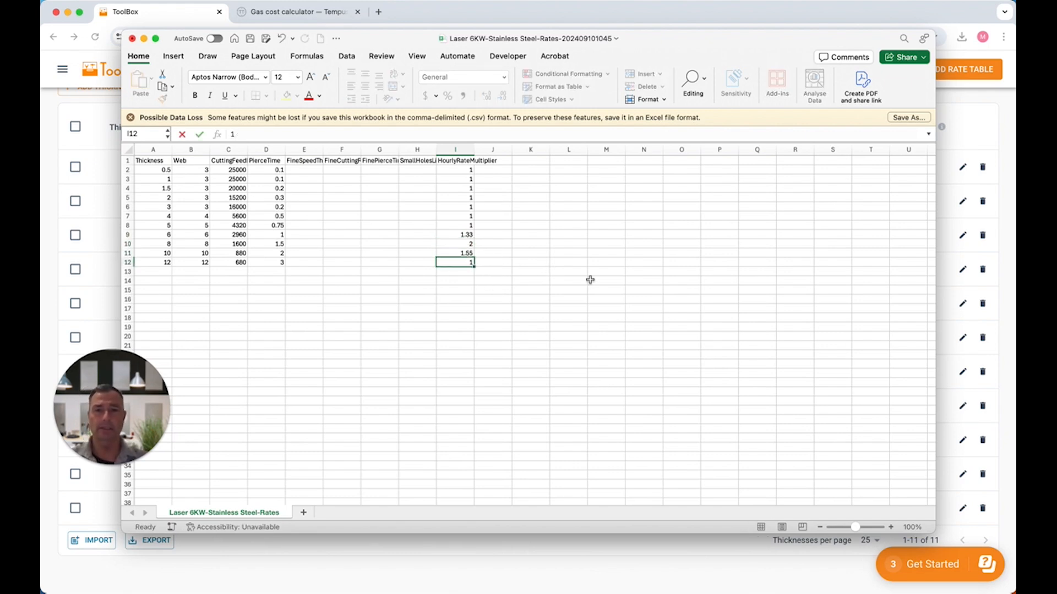
pyautogui.write('1.65')
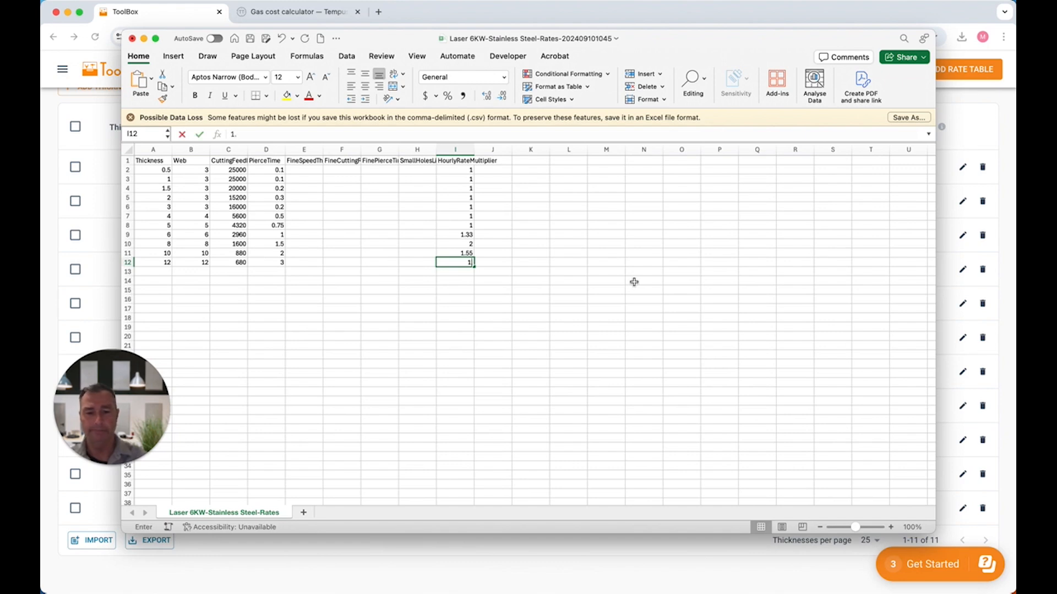
pyautogui.click(639, 299)
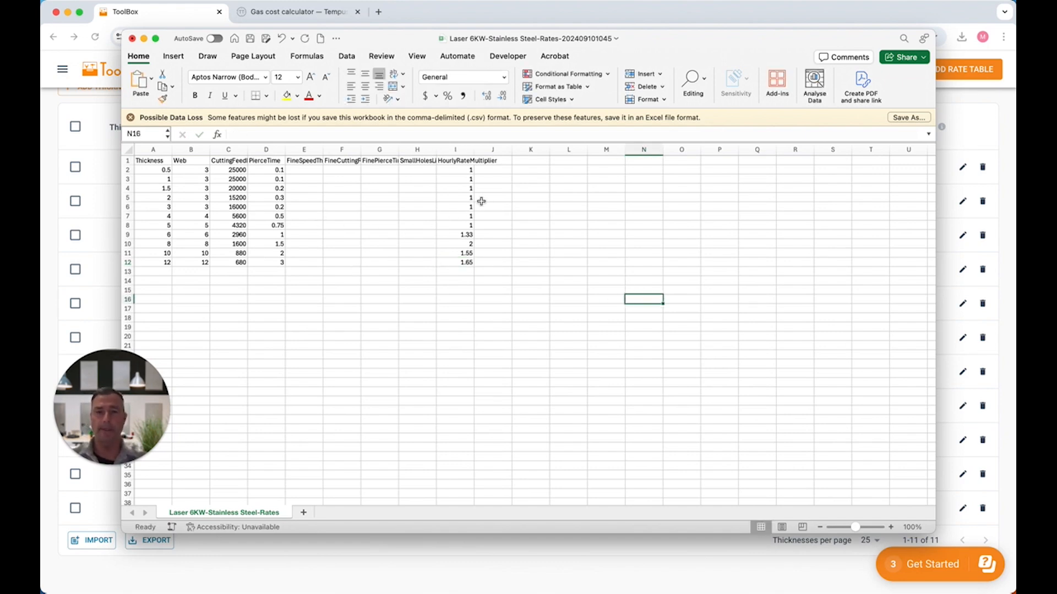
# Return to ToolBox and import the edited rates CSV file into the Stainless Steel rate table
pyautogui.click(49, 240)
pyautogui.click(98, 541)
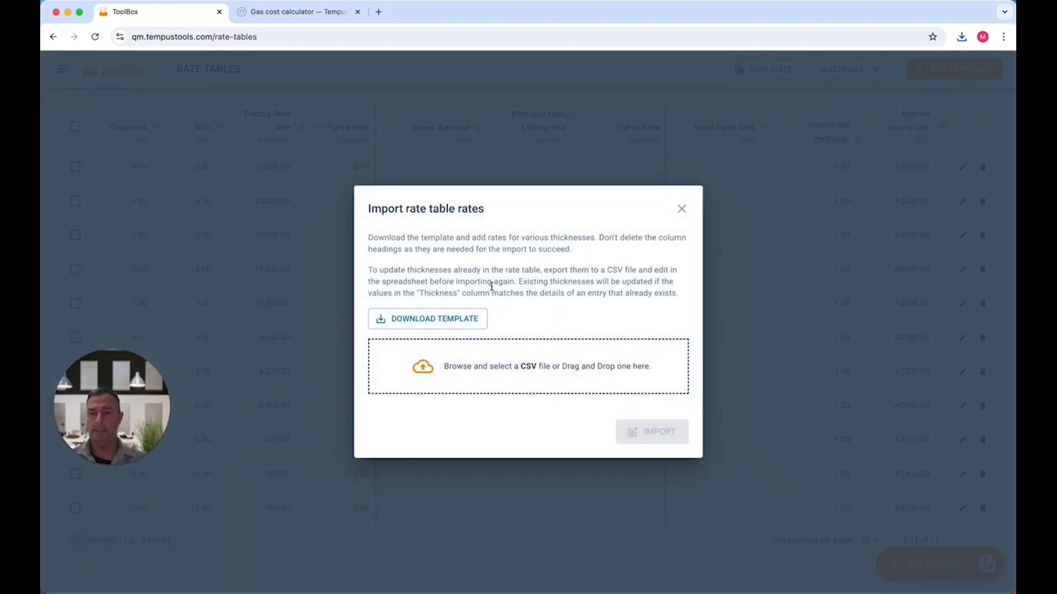
pyautogui.click(426, 370)
pyautogui.doubleClick(241, 130)
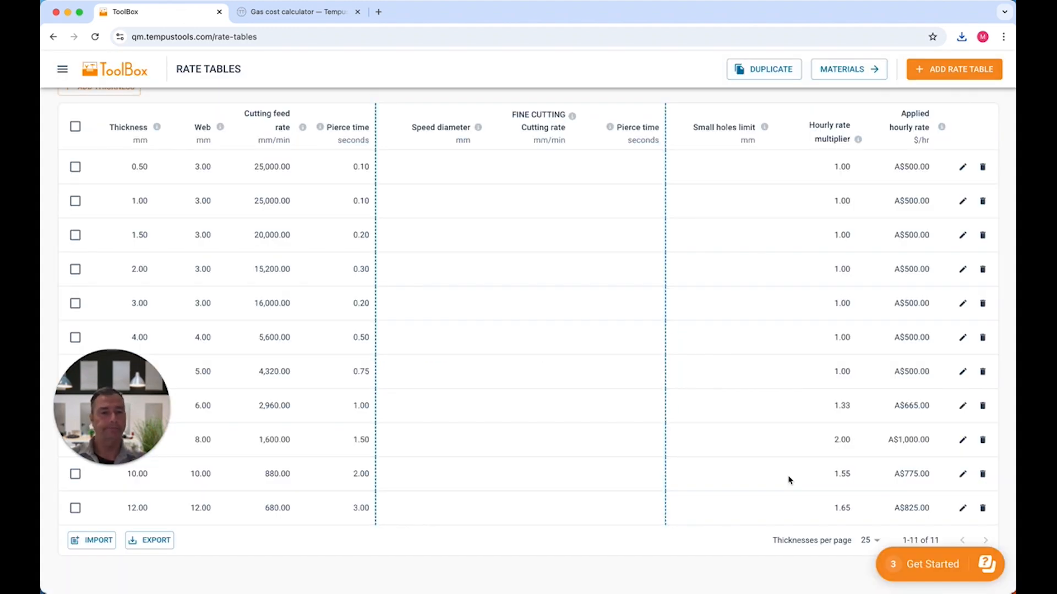
# View the list of available rate tables and close it to return to the Stainless Steel table
pyautogui.scroll(5, 414, 273)
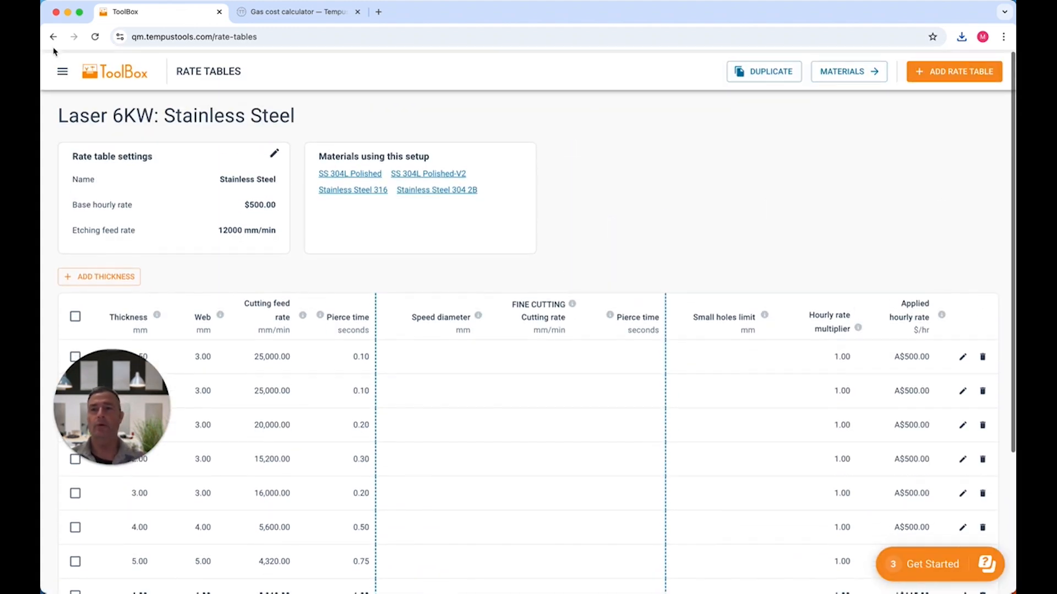
pyautogui.click(63, 69)
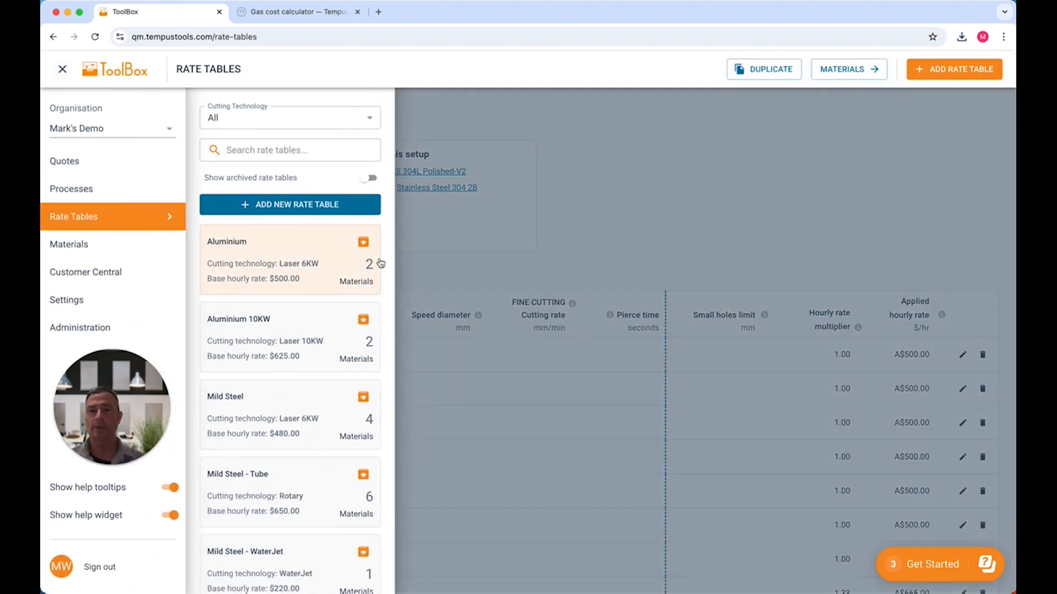
pyautogui.click(708, 257)
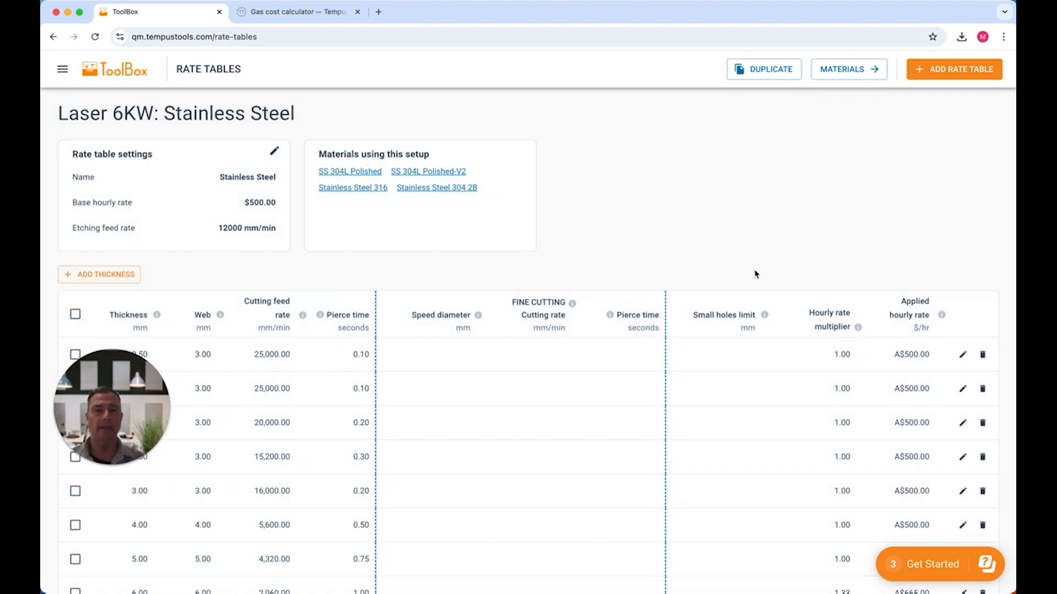
# Open the 0.5 mm thickness, examine its cutting feed rate and pierce time, cancel the edit and look over the table
pyautogui.click(964, 358)
pyautogui.moveTo(805, 202); pyautogui.dragTo(761, 198)
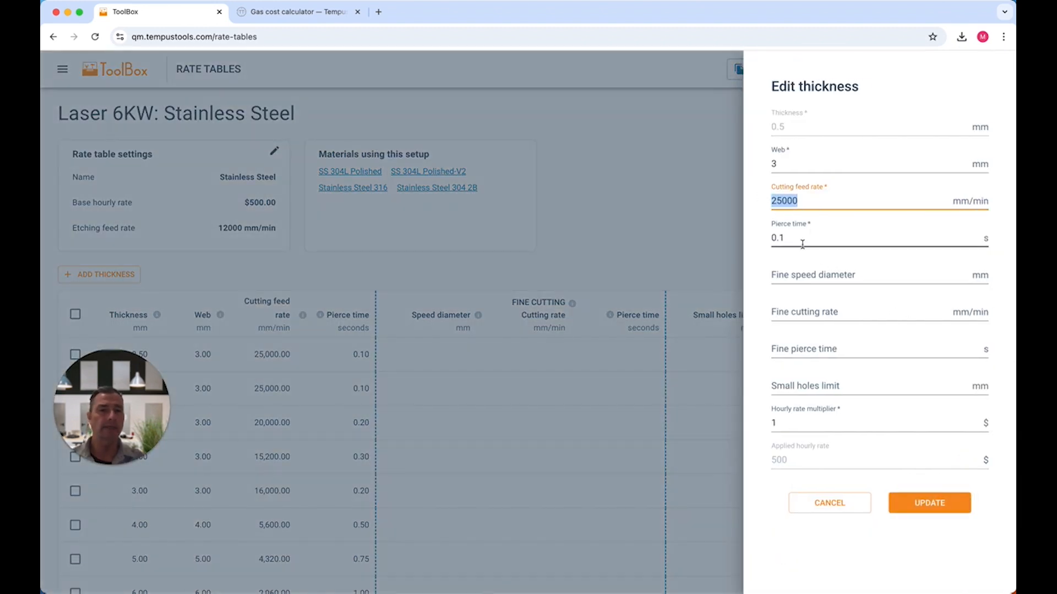
pyautogui.moveTo(799, 243); pyautogui.dragTo(755, 238)
pyautogui.click(844, 504)
pyautogui.scroll(-4, 308, 426)
pyautogui.scroll(2, 302, 425)
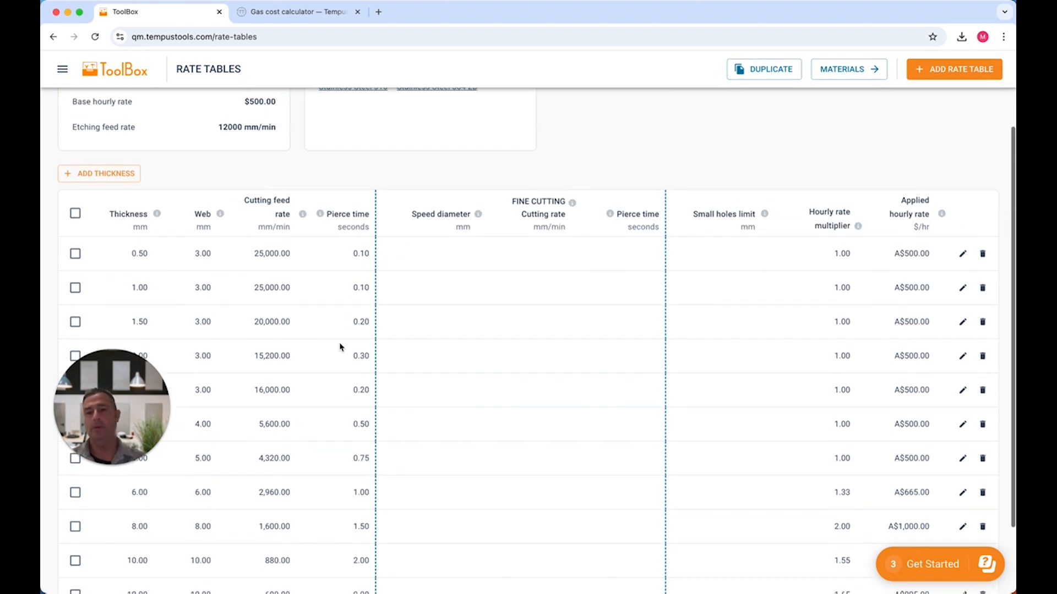
pyautogui.scroll(2, 495, 218)
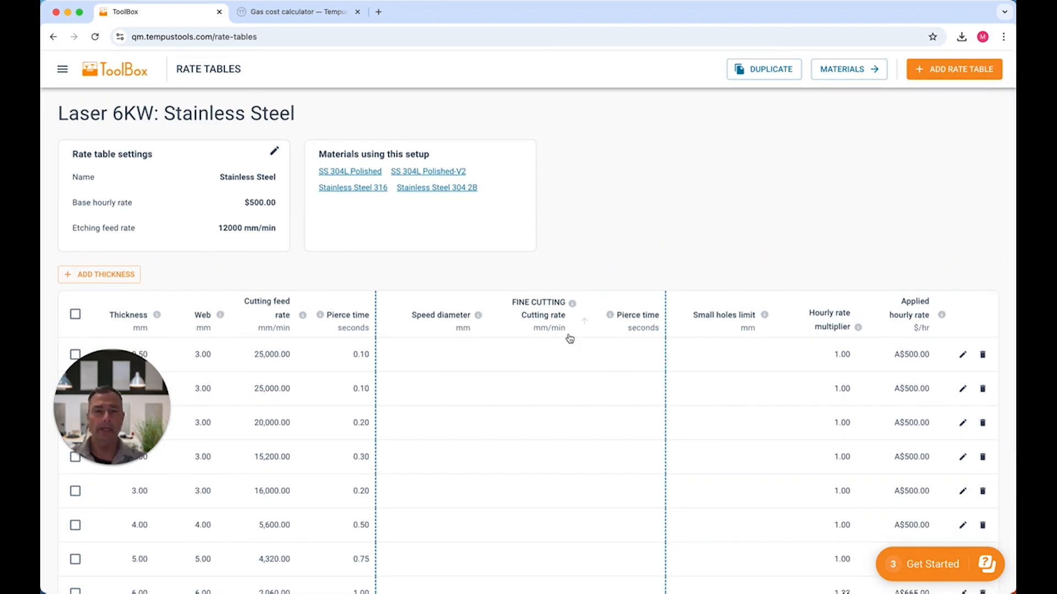